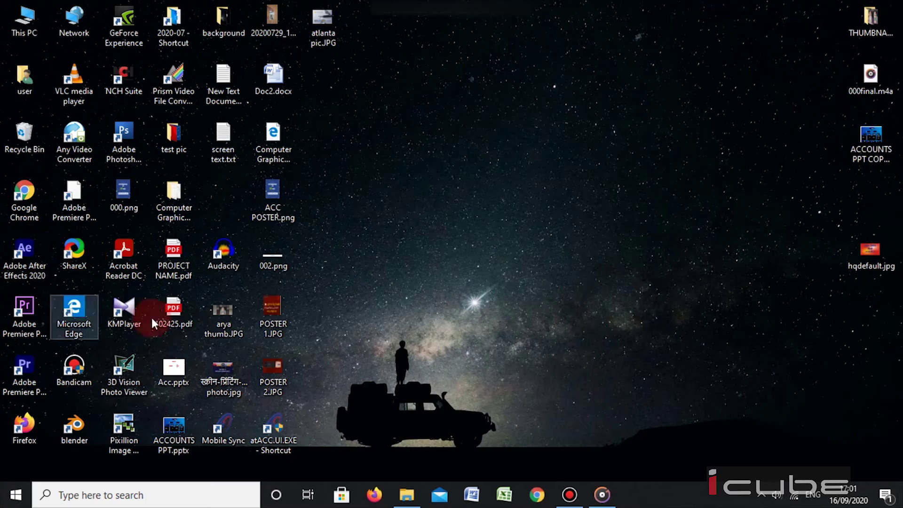
Launch atACC ERP and open the GLOBAL AGENCIES company
{"action": "left_click", "coordinate": [290, 423]}
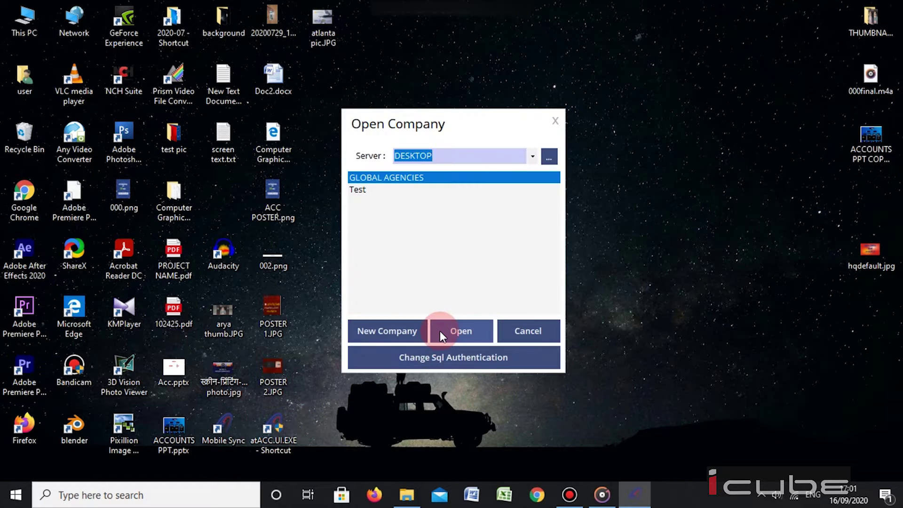
{"action": "left_click", "coordinate": [439, 190]}
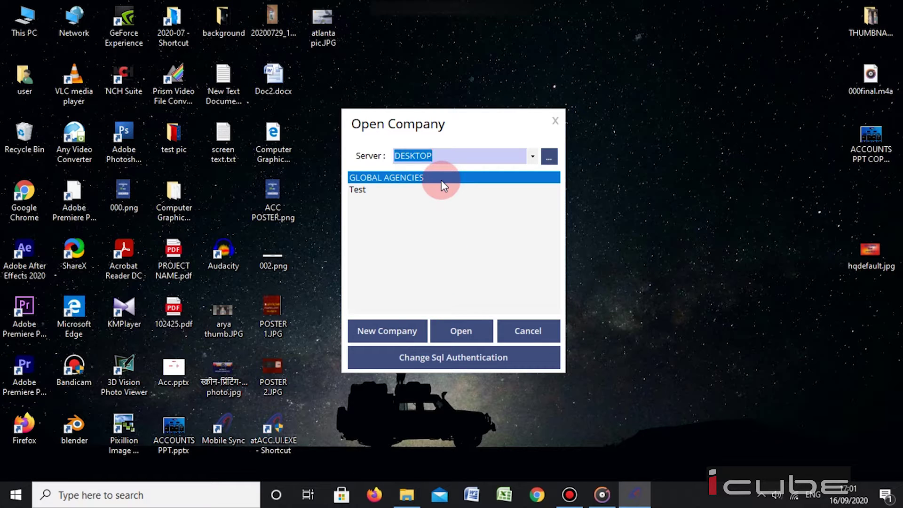
{"action": "left_click", "coordinate": [461, 329]}
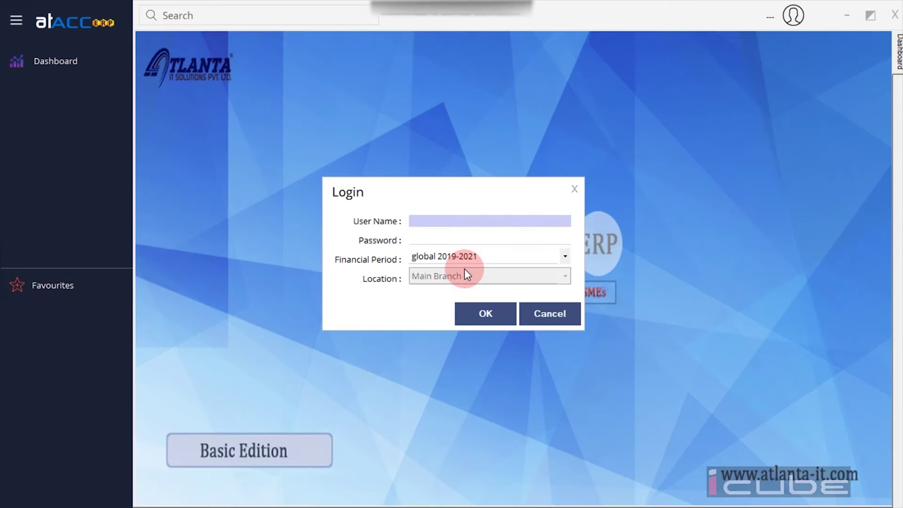
Sign in with the user name and password to load the company dashboard
{"action": "key", "text": "Tab"}
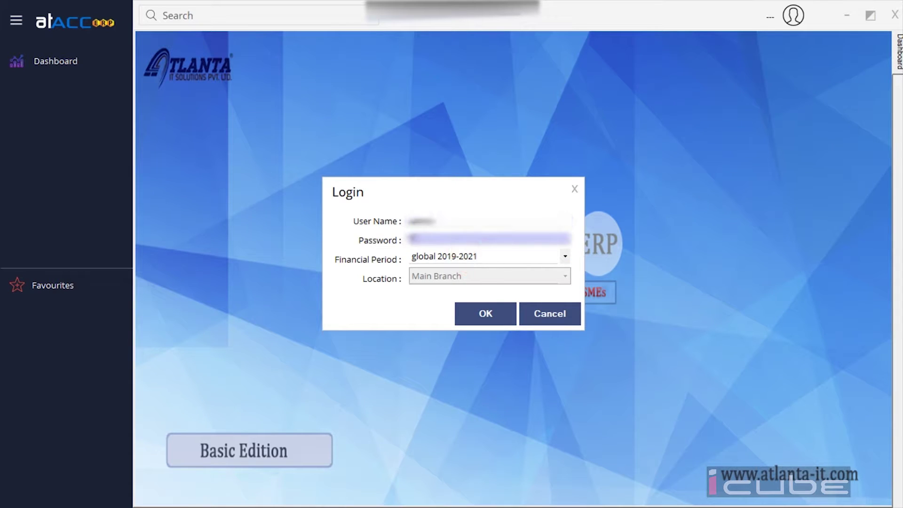
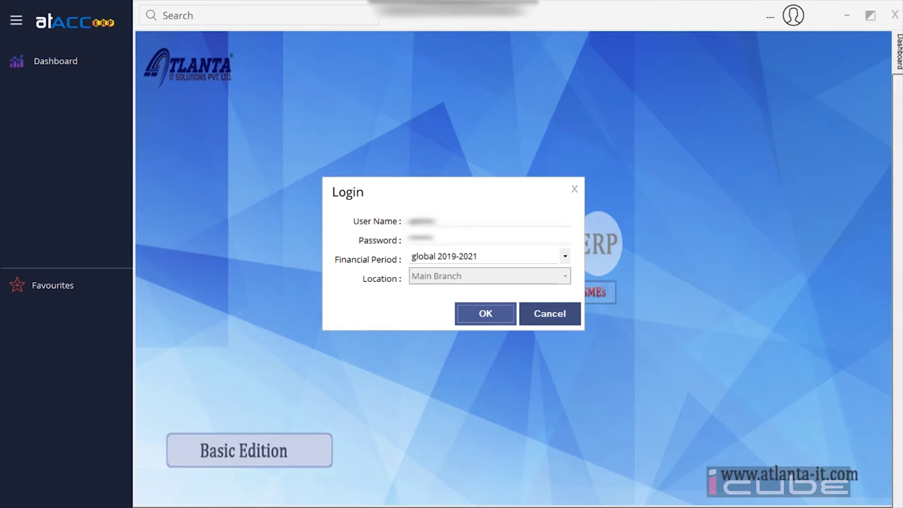
{"action": "left_click", "coordinate": [471, 314]}
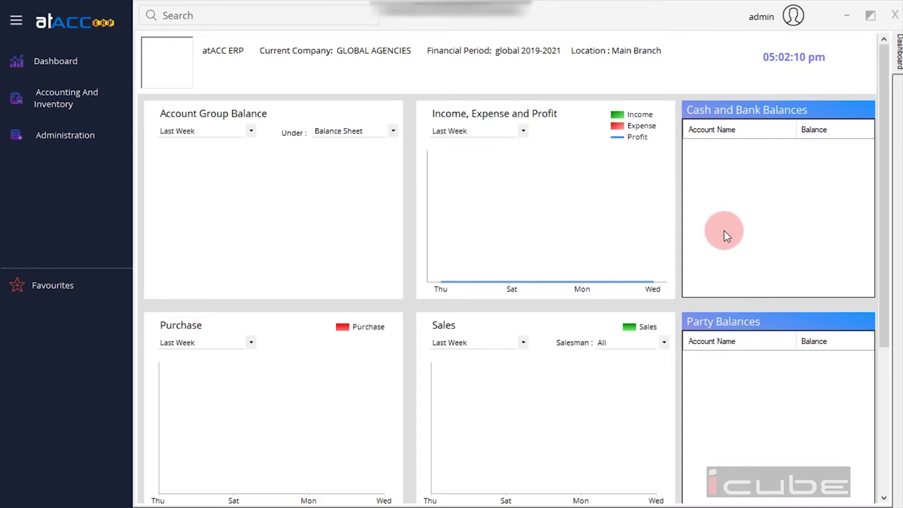
Scroll through the GLOBAL AGENCIES dashboard and bring up the Accounting and Inventory options
{"action": "scroll", "coordinate": [718, 337], "scroll_direction": "down", "scroll_amount": 5}
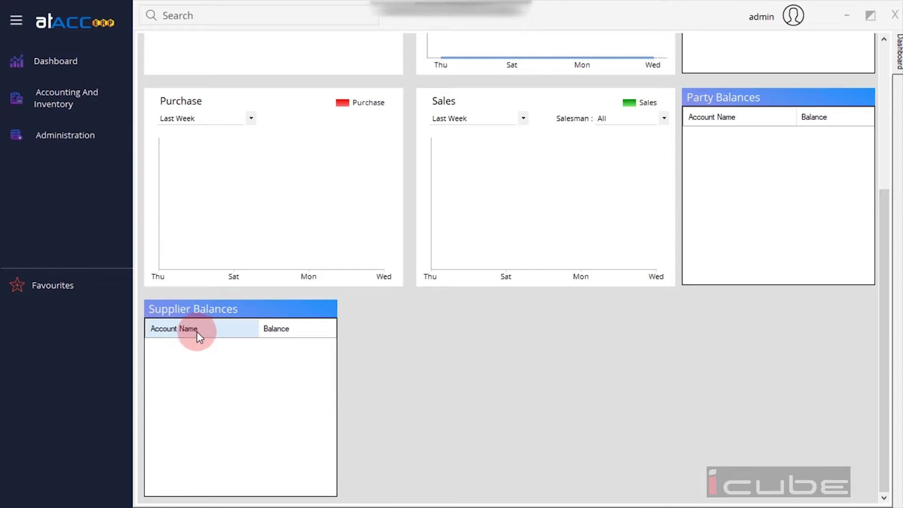
{"action": "scroll", "coordinate": [201, 286], "scroll_direction": "up", "scroll_amount": 5}
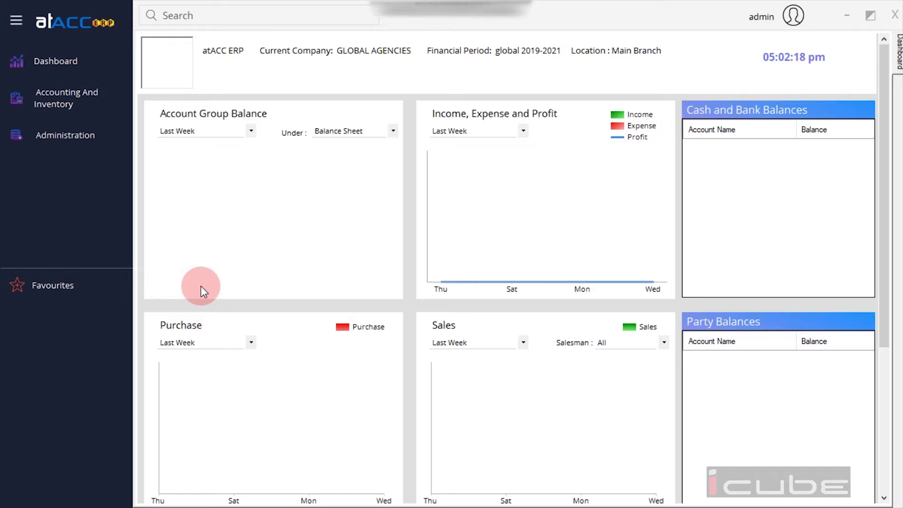
{"action": "left_click", "coordinate": [75, 92]}
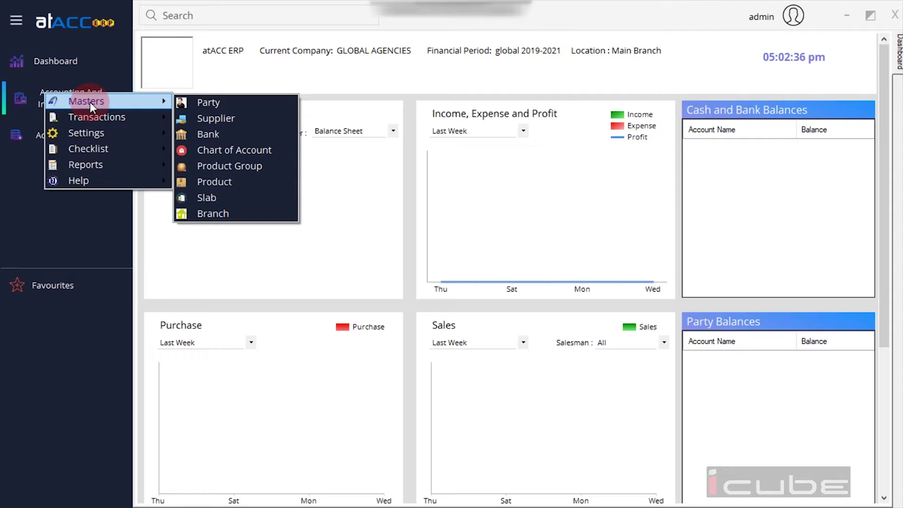
Dismiss the Accounting and Inventory options, then reopen them to reach the Masters list
{"action": "mouse_move", "coordinate": [93, 117]}
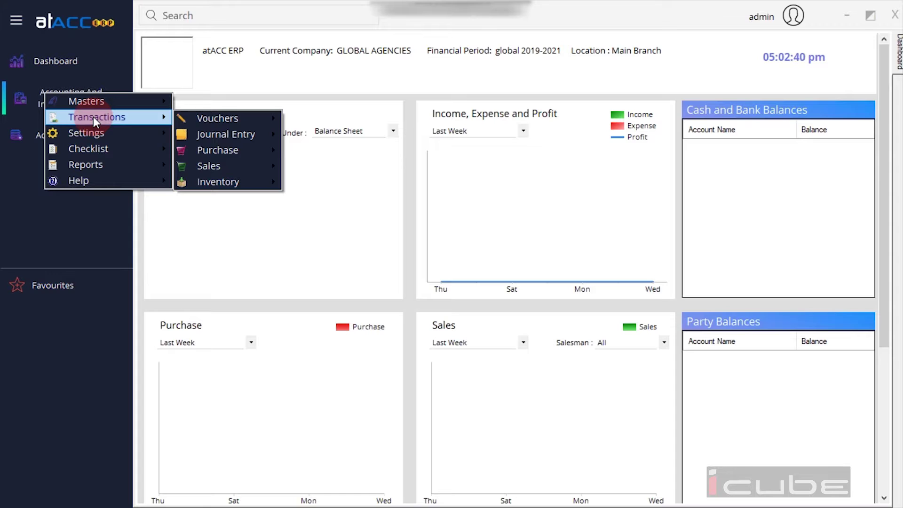
{"action": "left_click", "coordinate": [95, 187]}
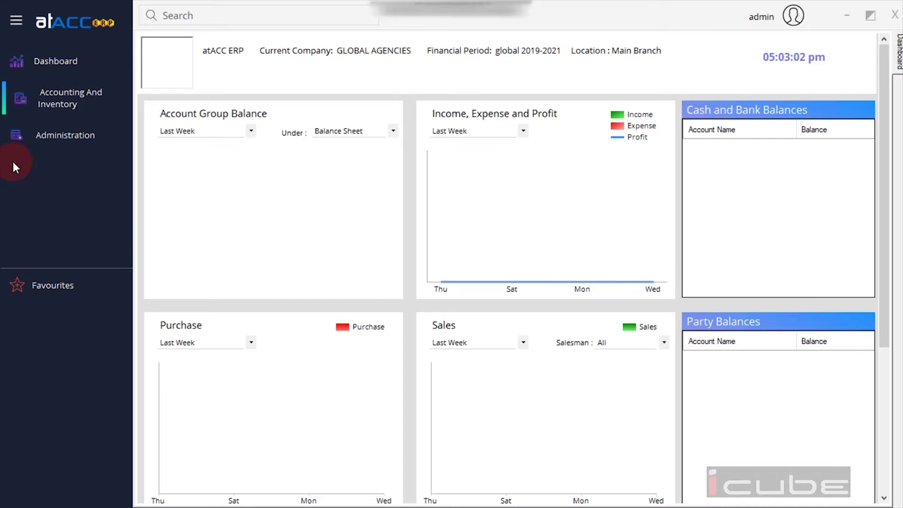
{"action": "left_click", "coordinate": [48, 97]}
{"action": "mouse_move", "coordinate": [60, 101]}
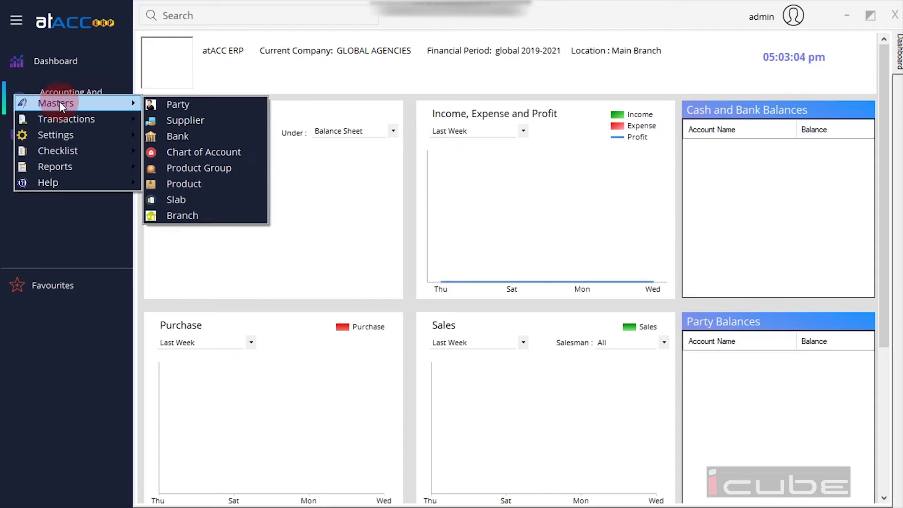
Open the Chart of Account master and switch to creating an account ledger
{"action": "left_click", "coordinate": [199, 151]}
{"action": "left_click", "coordinate": [383, 111]}
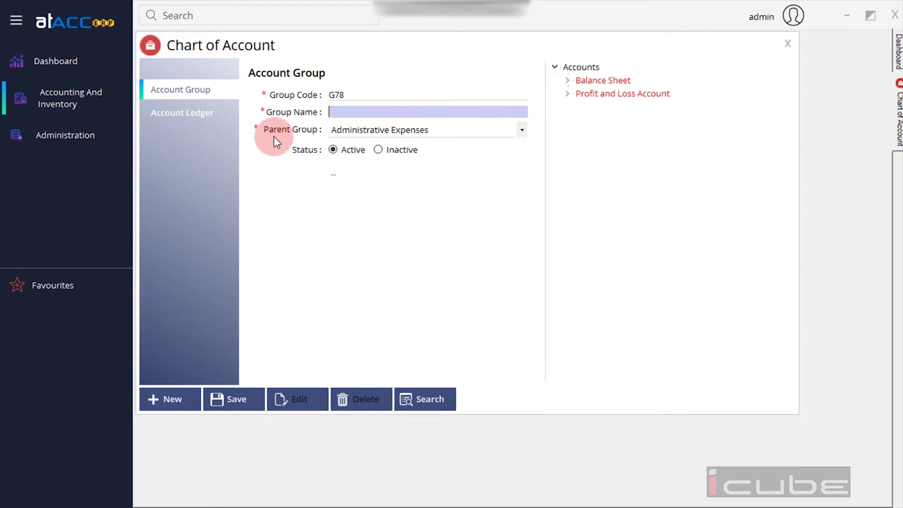
{"action": "left_click", "coordinate": [200, 118]}
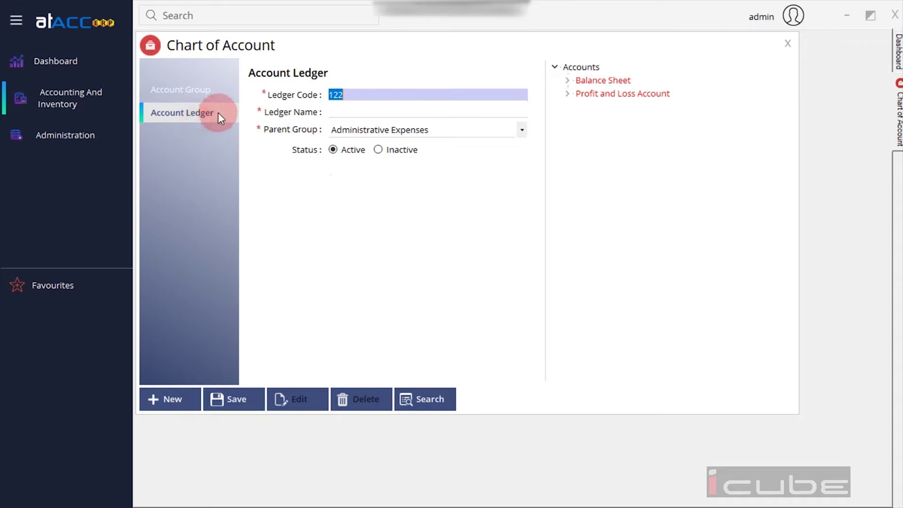
Name the new ledger CAPITAL PARTNER A and set Capital as its parent group
{"action": "left_click", "coordinate": [364, 113]}
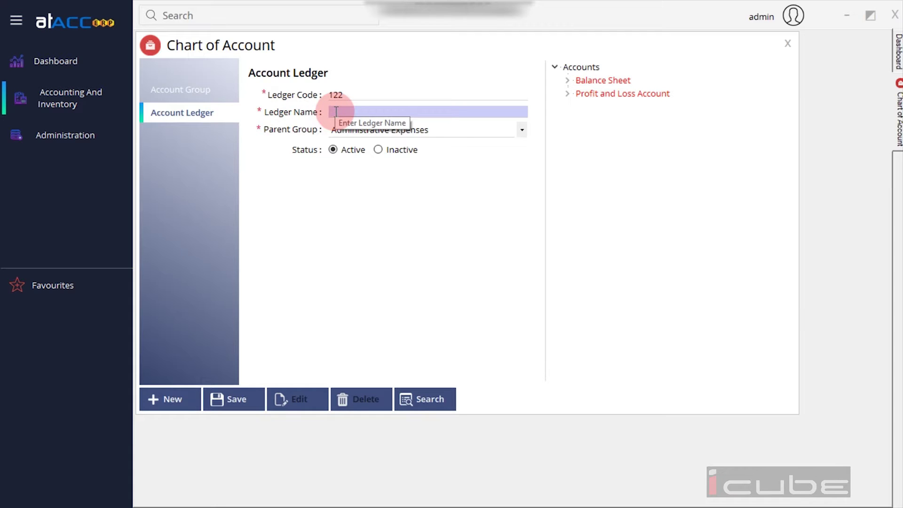
{"action": "type", "text": "CAPITAL"}
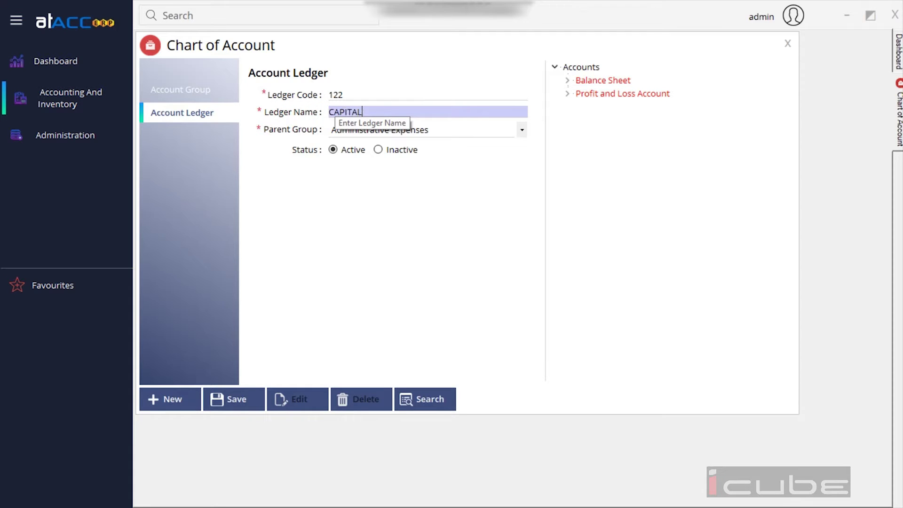
{"action": "type", "text": " PARTNER "}
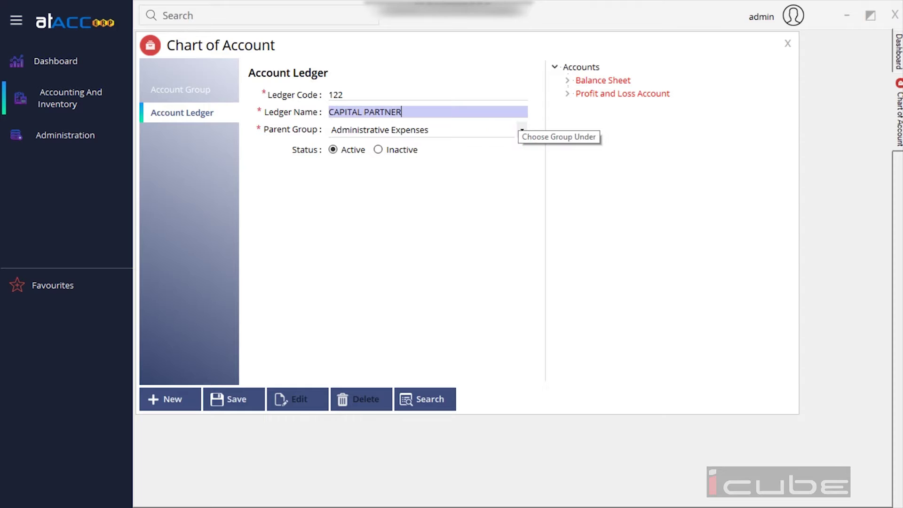
{"action": "type", "text": "A"}
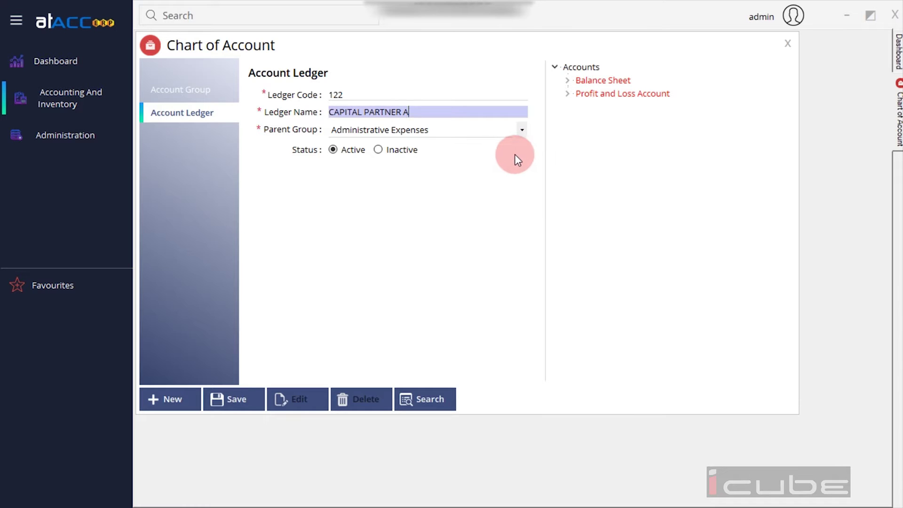
{"action": "key", "text": "Tab"}
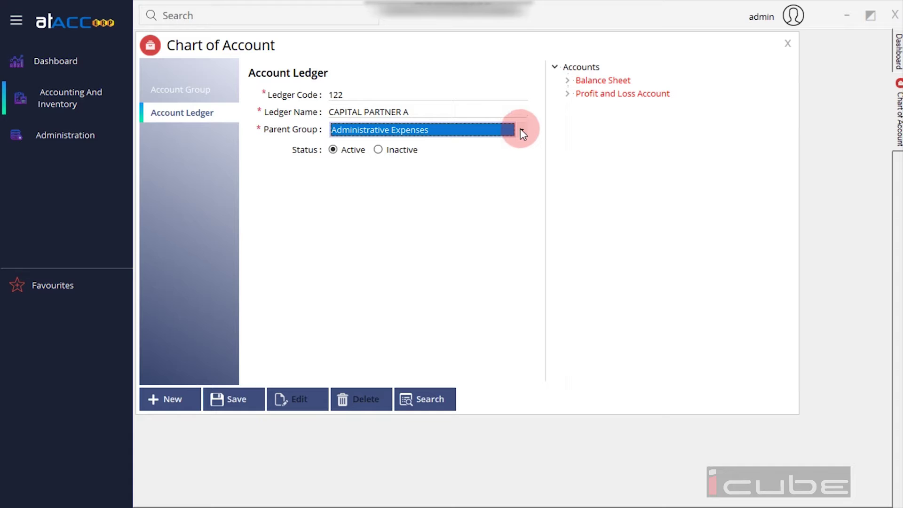
{"action": "left_click", "coordinate": [521, 131]}
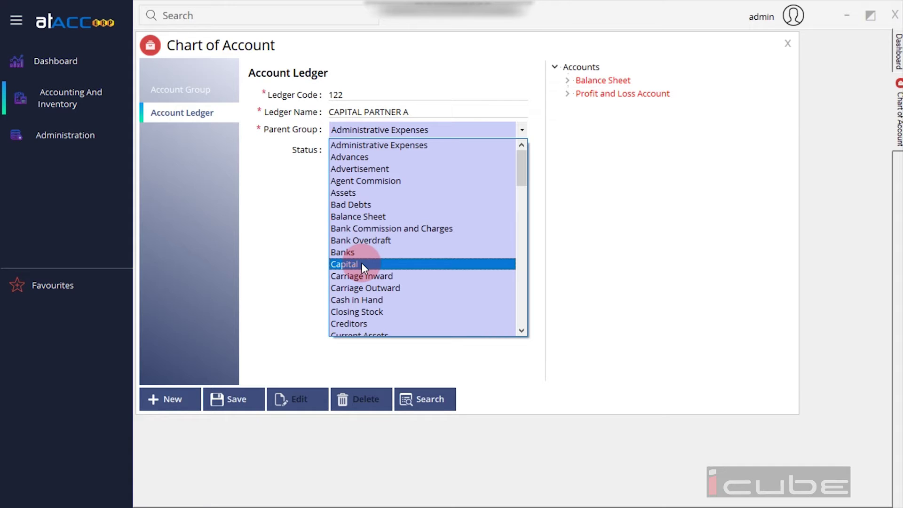
{"action": "left_click", "coordinate": [362, 265]}
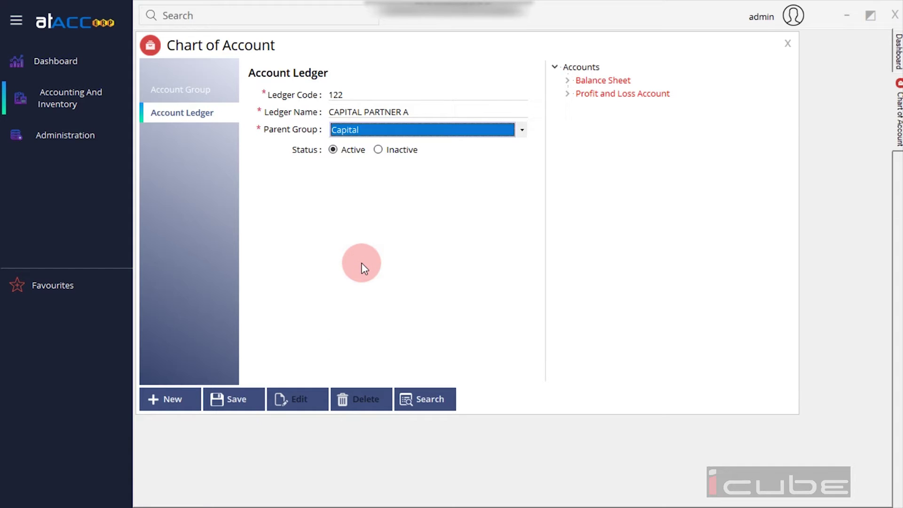
Save CAPITAL PARTNER A and expand Balance Sheet > Liabilities > Owners Funds > Capital
{"action": "left_click", "coordinate": [233, 398]}
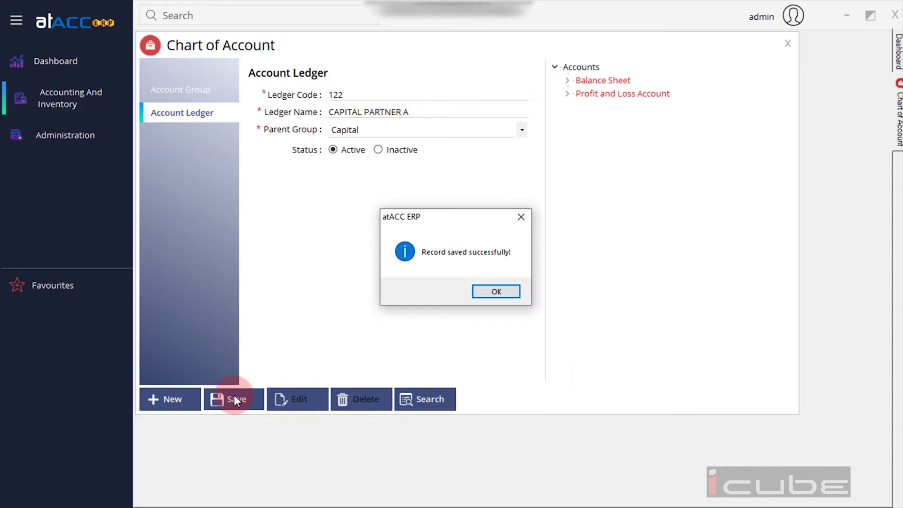
{"action": "left_click", "coordinate": [502, 287]}
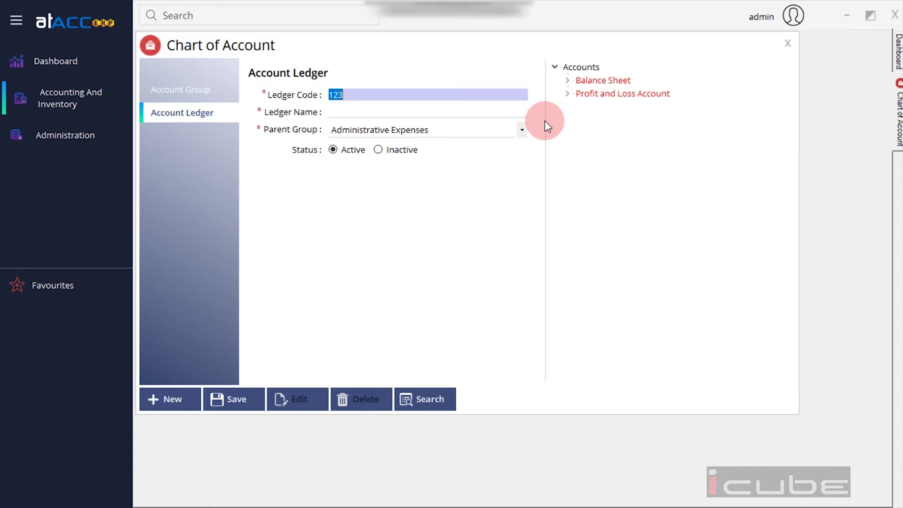
{"action": "left_click", "coordinate": [568, 80]}
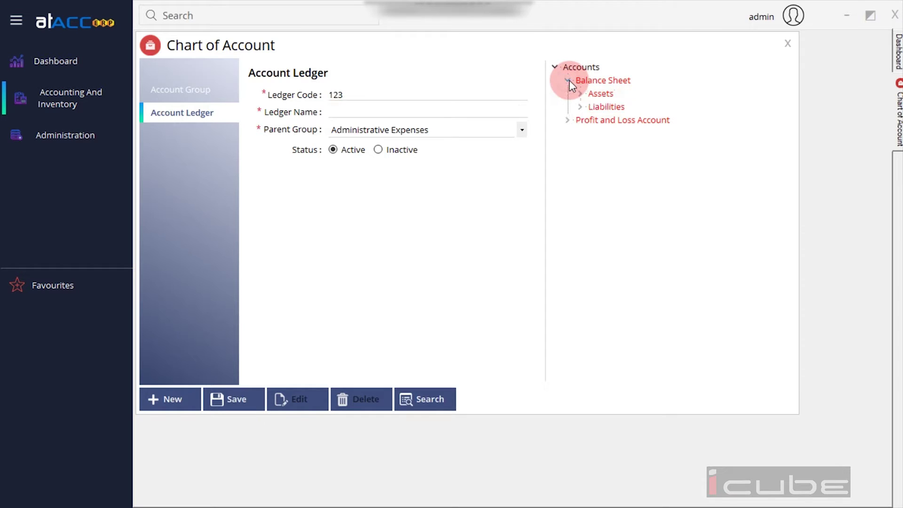
{"action": "left_click", "coordinate": [580, 106]}
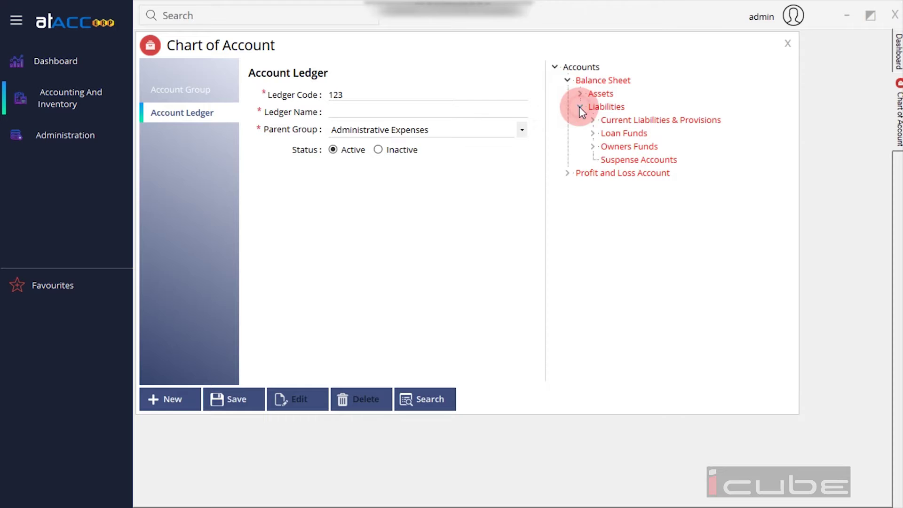
{"action": "left_click", "coordinate": [593, 147]}
{"action": "left_click", "coordinate": [605, 160]}
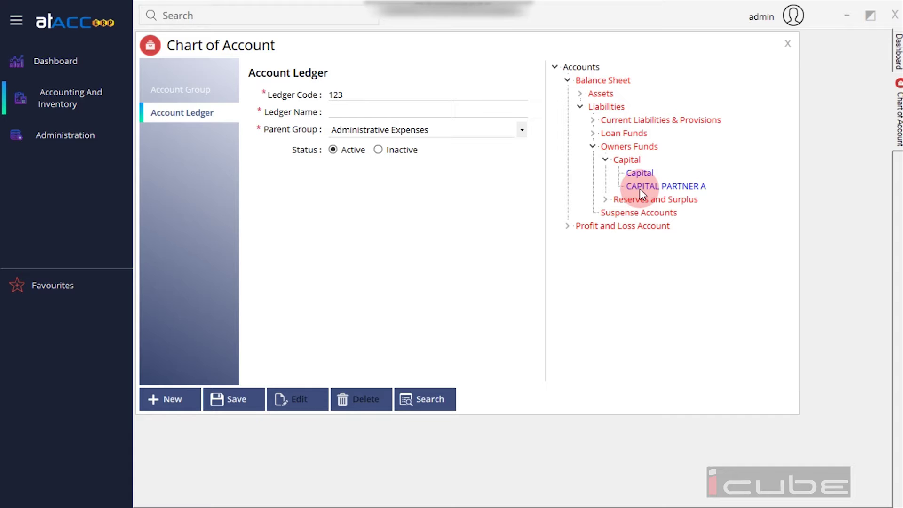
Add and save ledger CAPITAL PARTNER B under the Capital parent group
{"action": "left_click", "coordinate": [358, 114]}
{"action": "type", "text": "CA"}
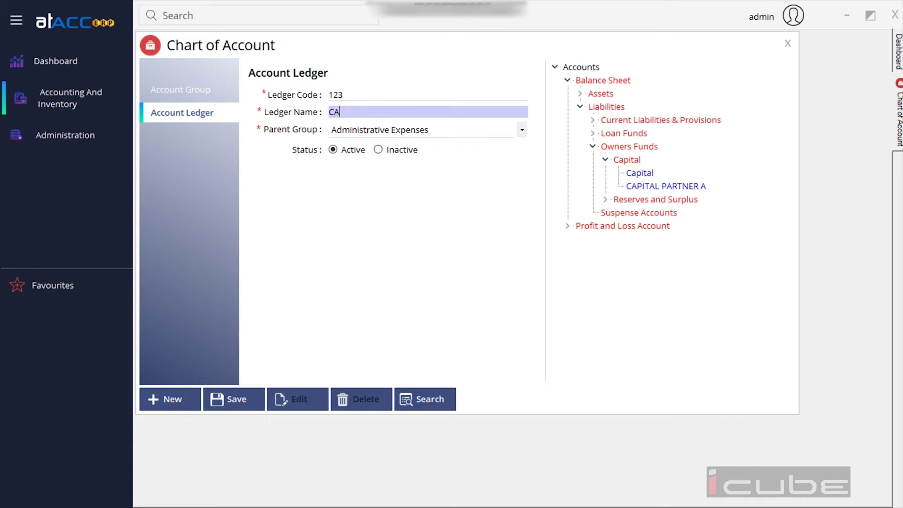
{"action": "type", "text": "PITAL PARTNER B"}
{"action": "left_click", "coordinate": [522, 129]}
{"action": "left_click", "coordinate": [372, 263]}
{"action": "left_click", "coordinate": [221, 399]}
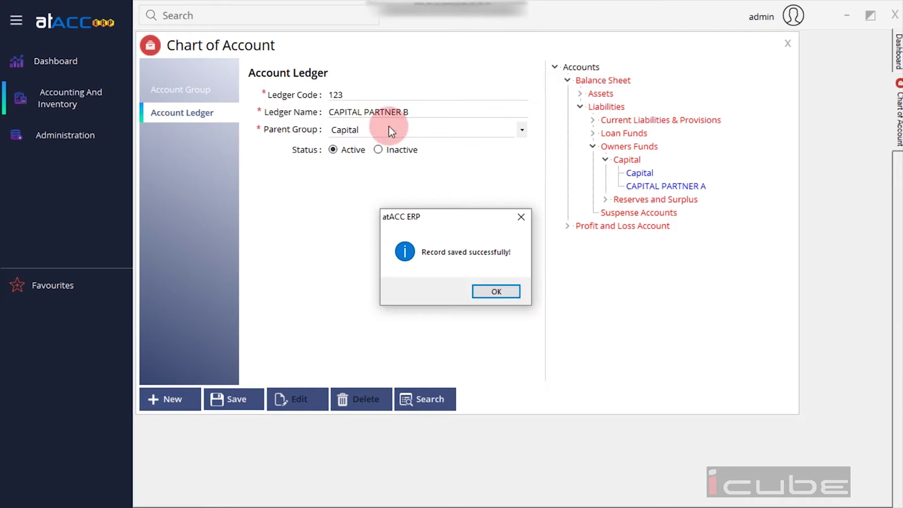
{"action": "left_click", "coordinate": [479, 288]}
Add and save ledger CAPITAL PARTNER C under the Capital parent group
{"action": "left_click", "coordinate": [413, 113]}
{"action": "type", "text": "CAP"}
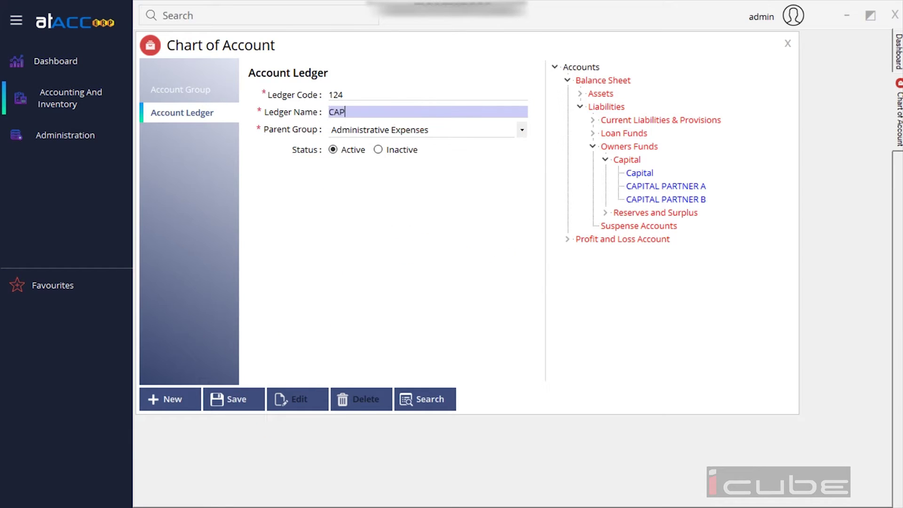
{"action": "type", "text": "ITAL PARTNER C"}
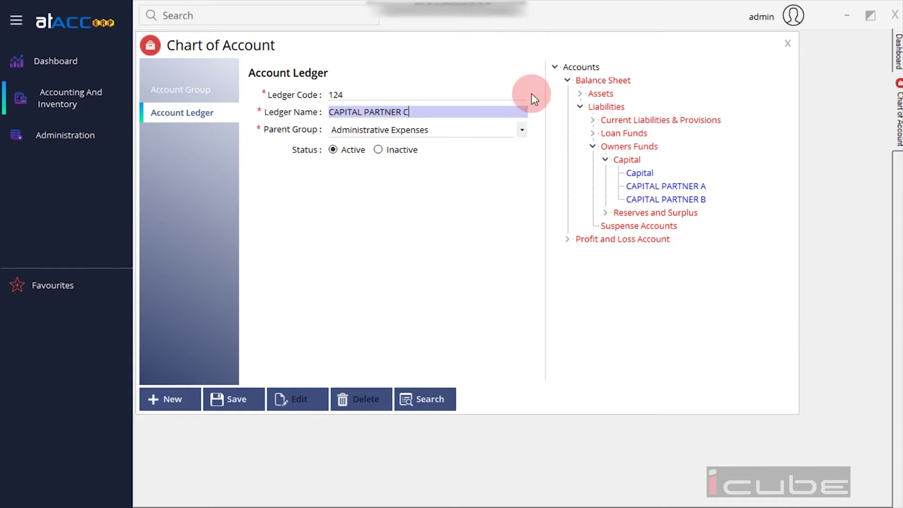
{"action": "left_click", "coordinate": [521, 130]}
{"action": "left_click", "coordinate": [433, 267]}
{"action": "left_click", "coordinate": [230, 399]}
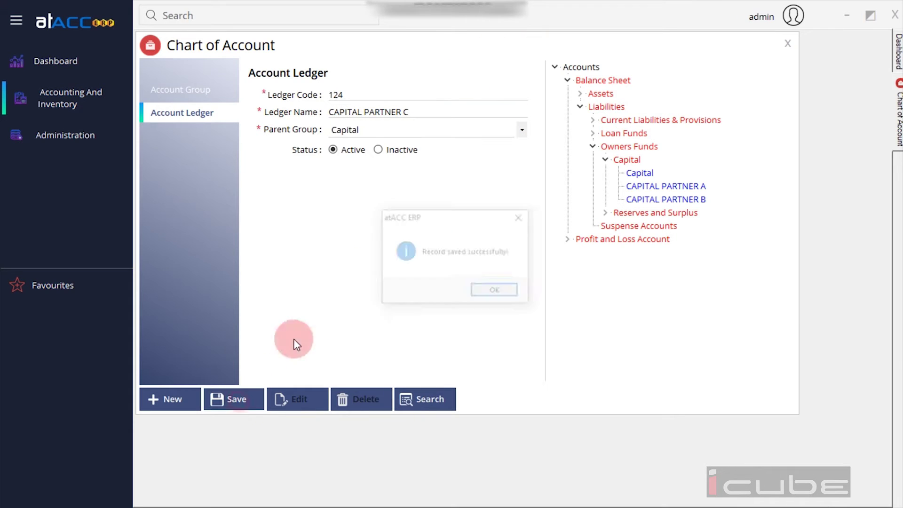
{"action": "left_click", "coordinate": [496, 291]}
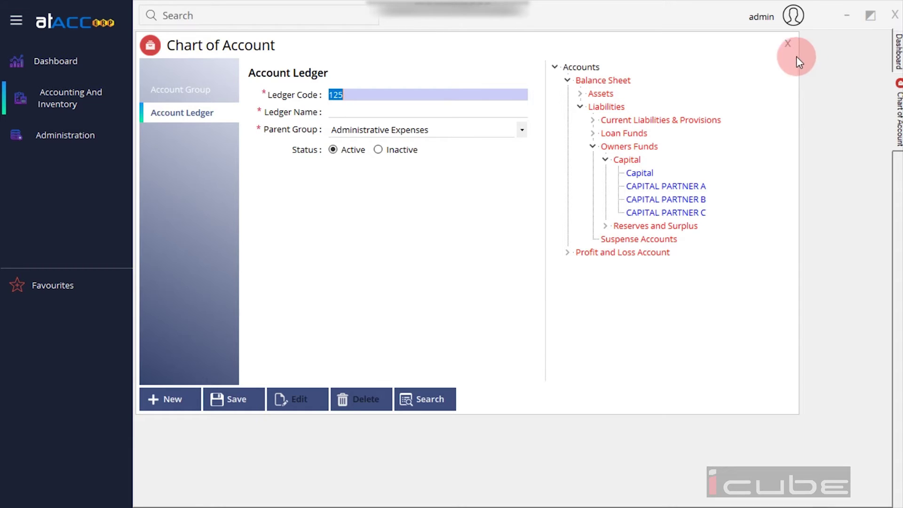
Close Chart of Account and open the Bank master from Accounting and Inventory > Masters
{"action": "left_click", "coordinate": [788, 45]}
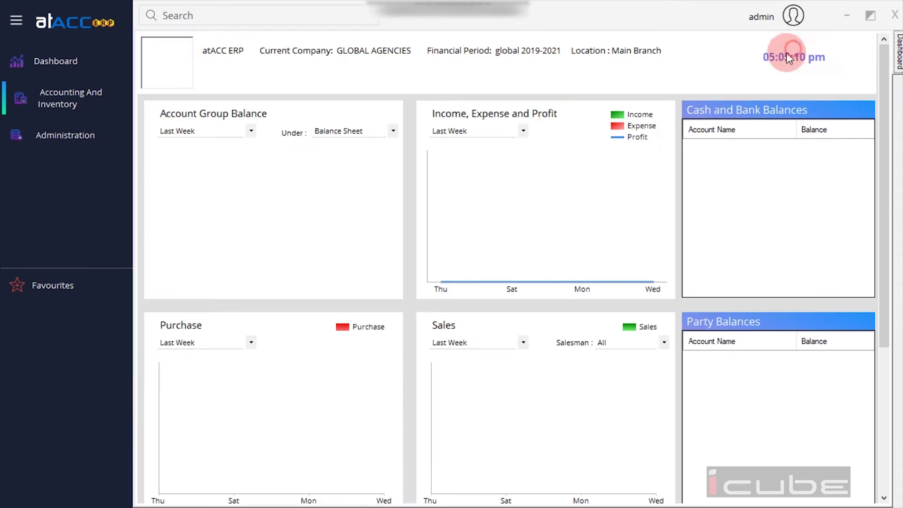
{"action": "left_click", "coordinate": [77, 103]}
{"action": "mouse_move", "coordinate": [81, 117]}
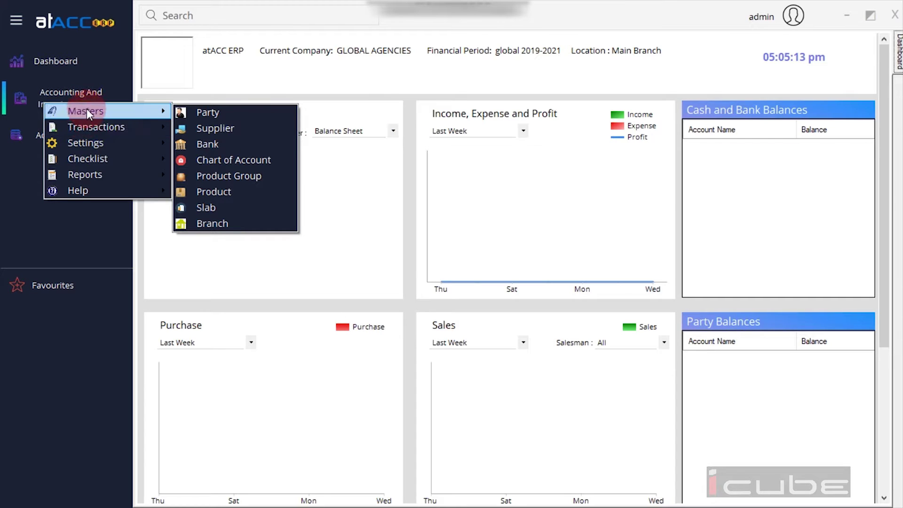
{"action": "left_click", "coordinate": [207, 144]}
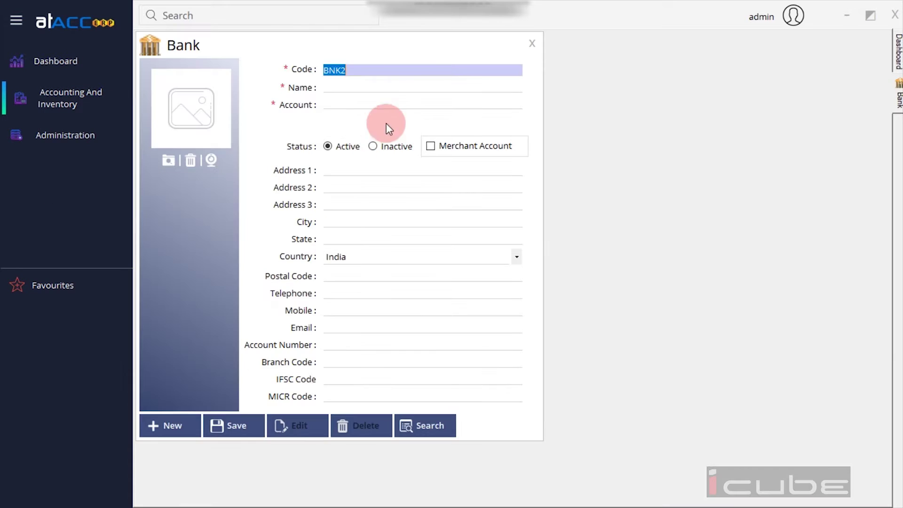
Enter IBT BANK as the bank name and save the record
{"action": "left_click", "coordinate": [374, 87]}
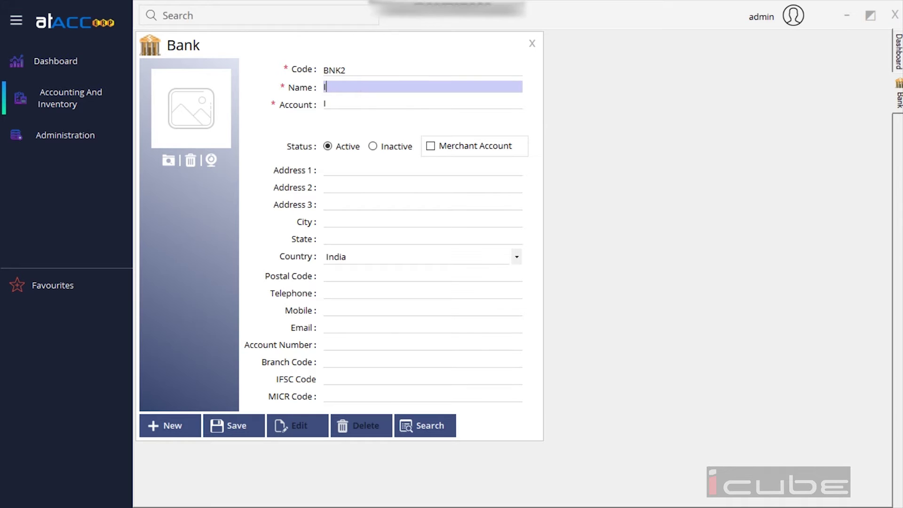
{"action": "type", "text": "IBT BANK"}
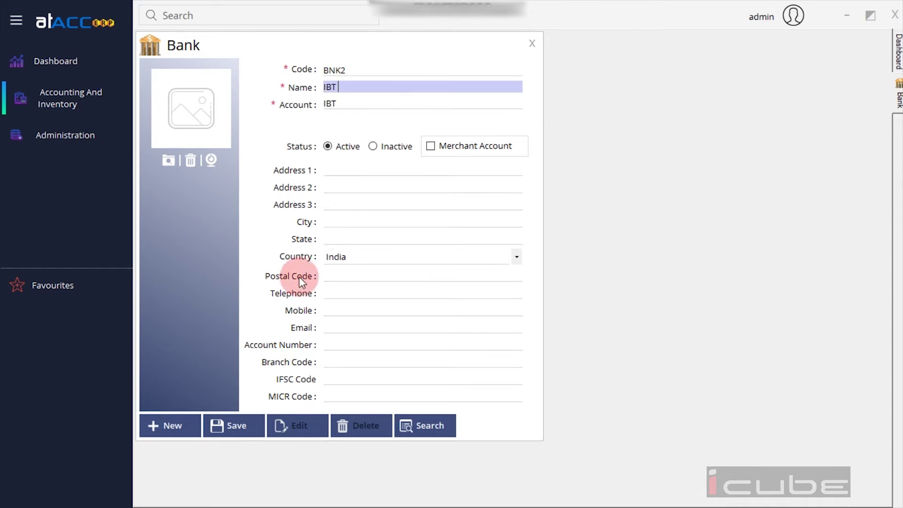
{"action": "left_click", "coordinate": [240, 423]}
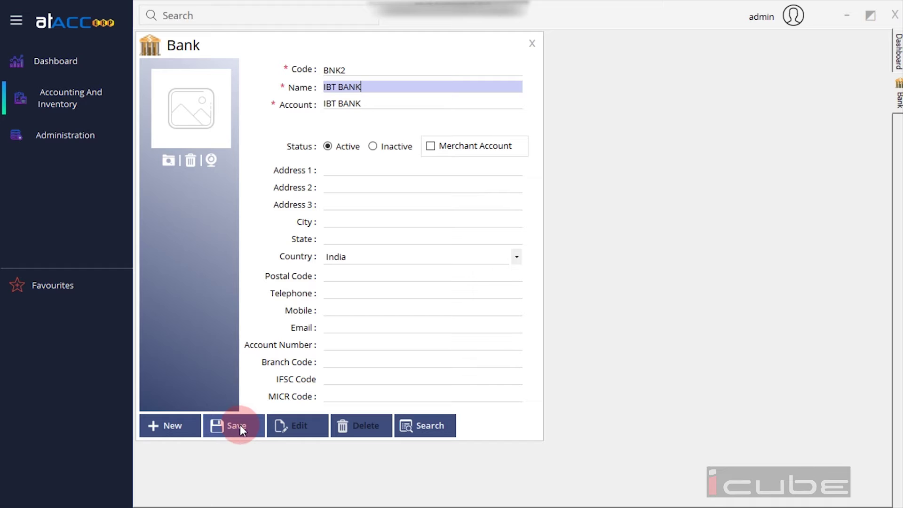
{"action": "left_click", "coordinate": [240, 425]}
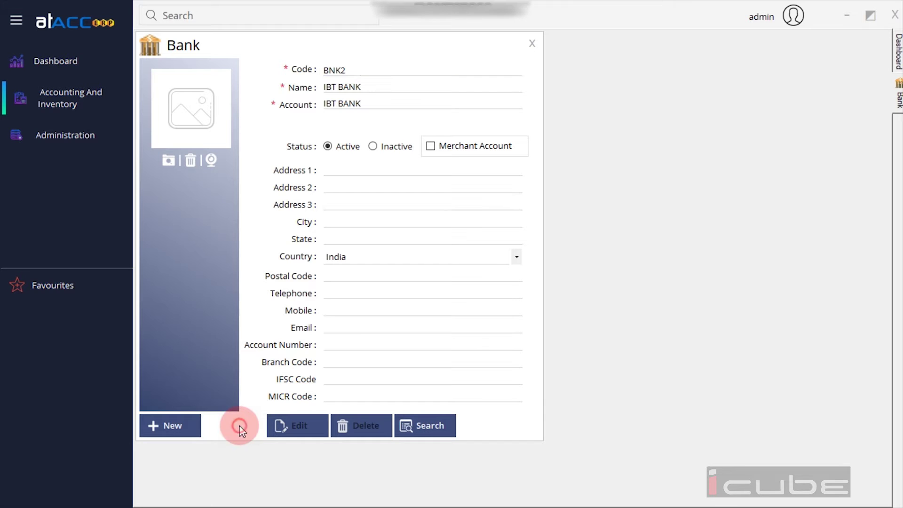
{"action": "left_click", "coordinate": [502, 301]}
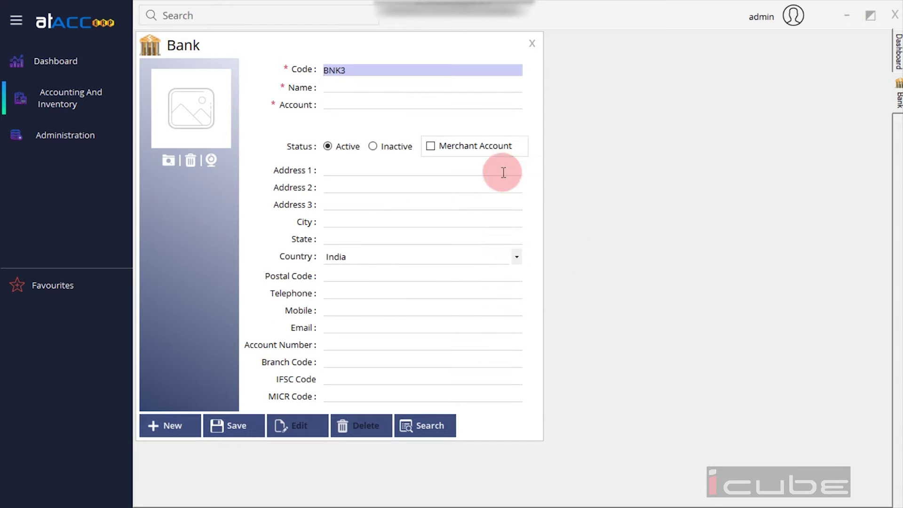
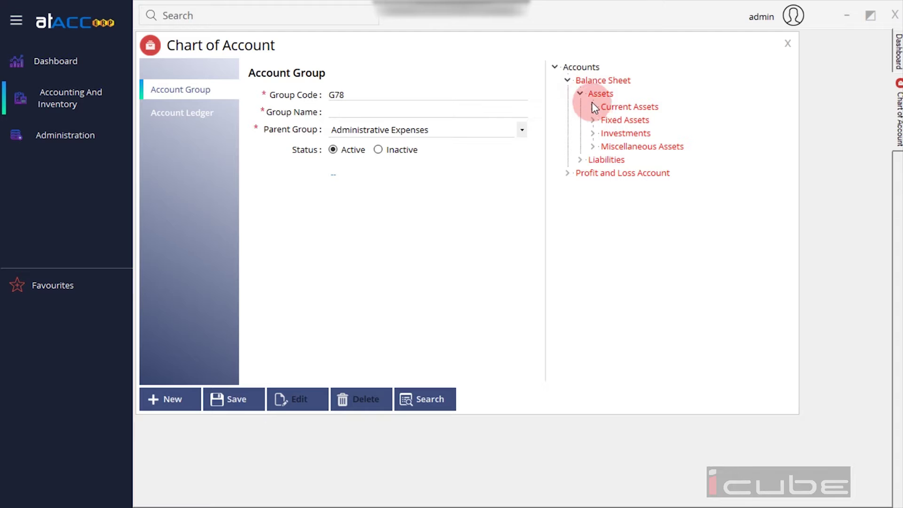
Expand Current Assets and Banks to locate IBT BANK, then close the Chart of Account
{"action": "left_click", "coordinate": [593, 107]}
{"action": "left_click", "coordinate": [618, 123]}
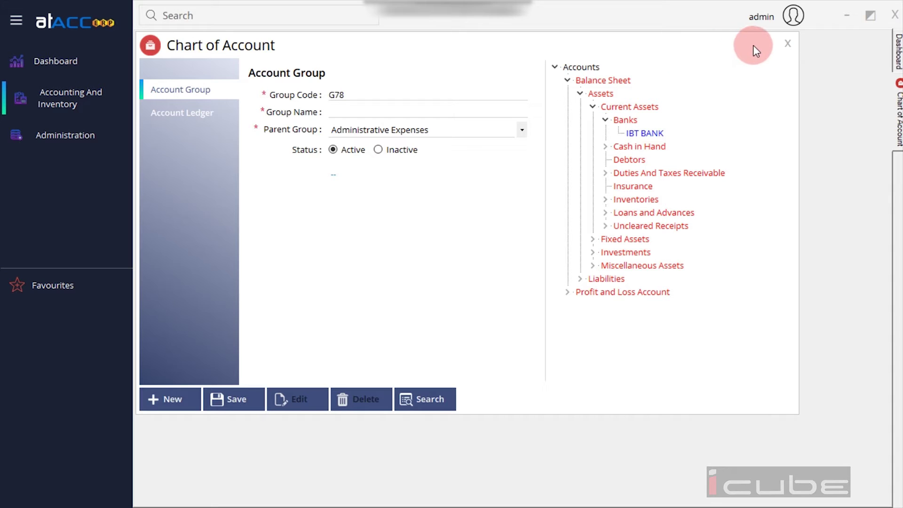
{"action": "left_click", "coordinate": [787, 44]}
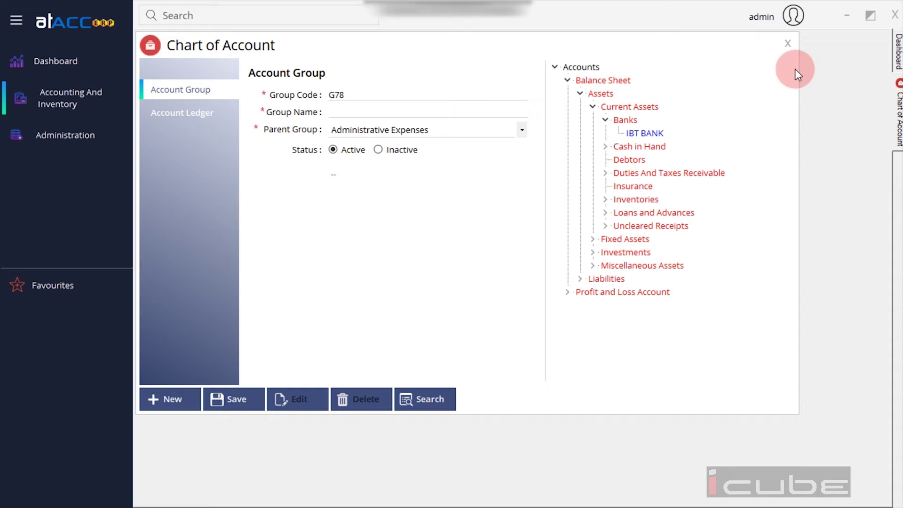
{"action": "left_click", "coordinate": [787, 44]}
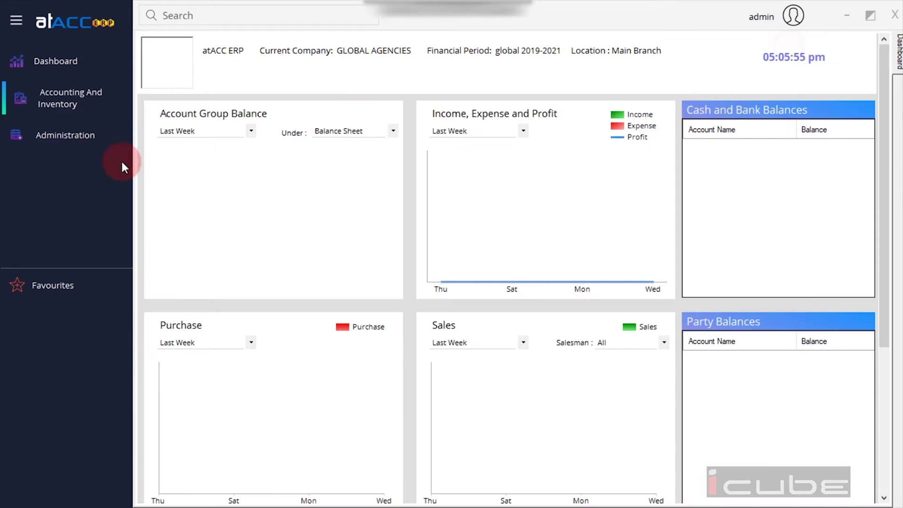
Open a new Cash Receipt voucher from Accounting And Inventory Transactions > Vouchers
{"action": "left_click", "coordinate": [75, 107]}
{"action": "left_click", "coordinate": [75, 131]}
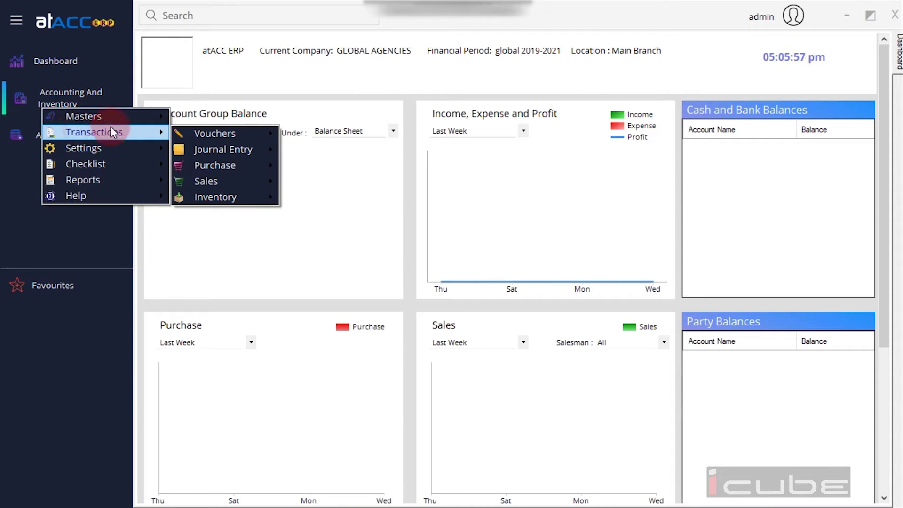
{"action": "left_click", "coordinate": [201, 132]}
{"action": "left_click", "coordinate": [301, 135]}
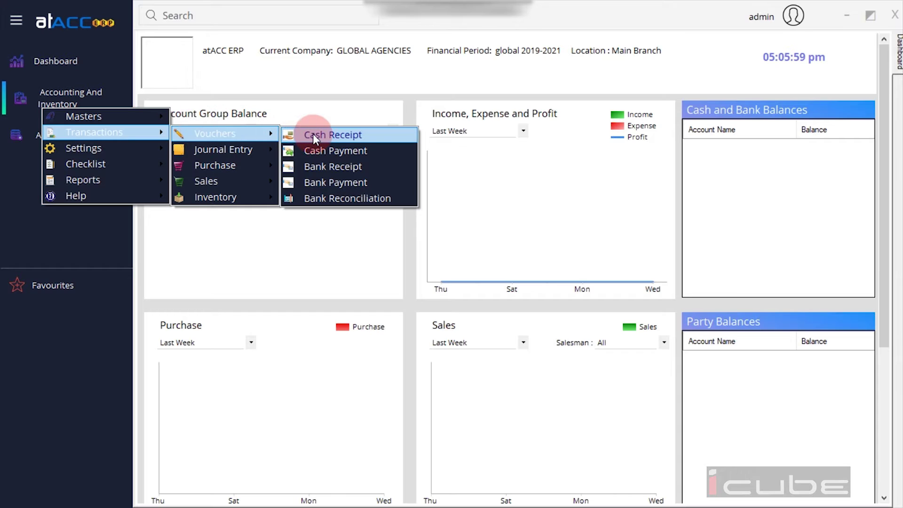
{"action": "left_click", "coordinate": [313, 133]}
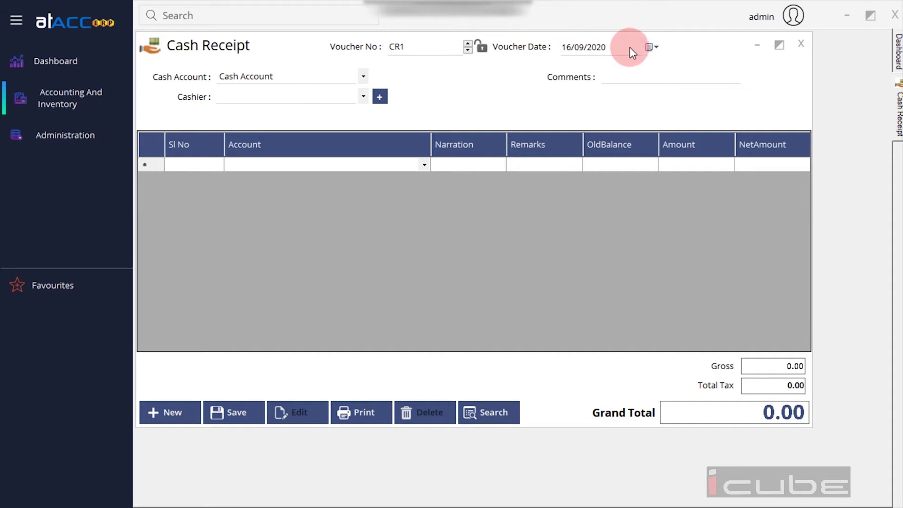
Date the cash receipt voucher 02/09/2020 and select the cashier
{"action": "left_click", "coordinate": [649, 47]}
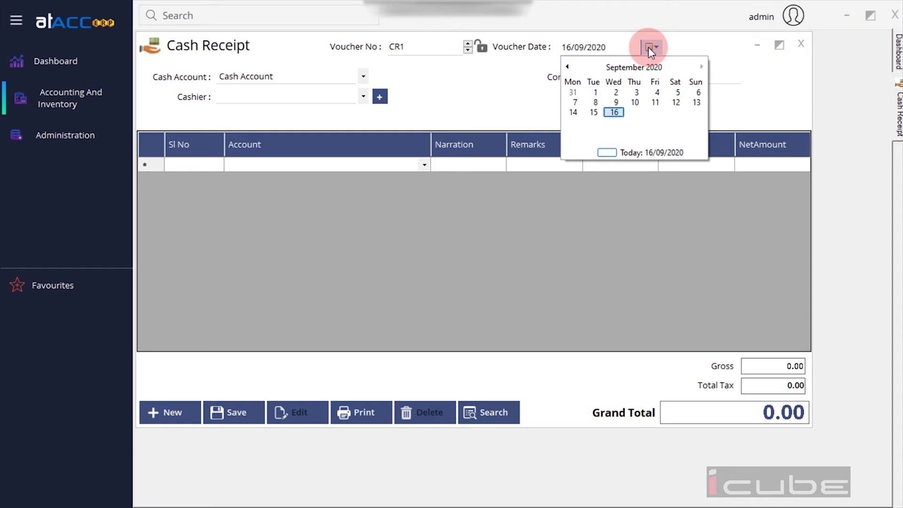
{"action": "left_click", "coordinate": [616, 93]}
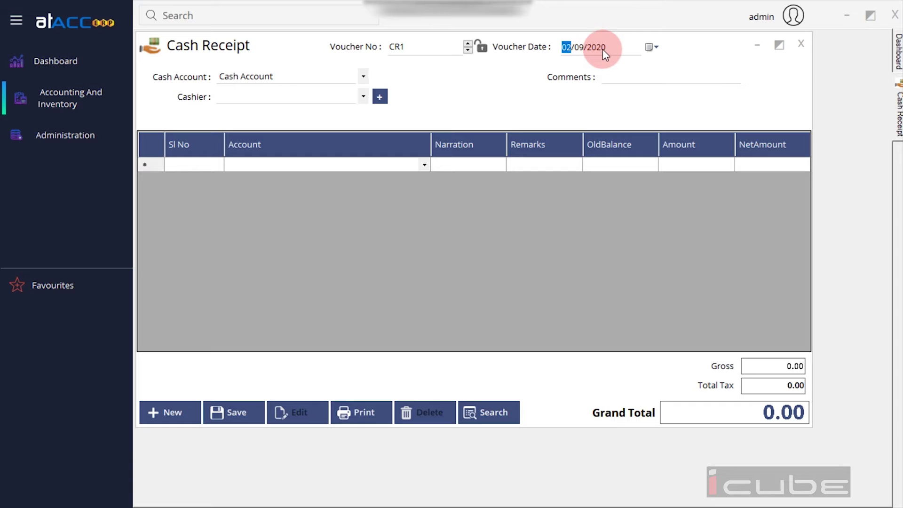
{"action": "left_click", "coordinate": [360, 98]}
{"action": "left_click", "coordinate": [333, 107]}
Add a first receipt line for CAPITAL PARTNER A of 10,000.00
{"action": "left_click", "coordinate": [339, 166]}
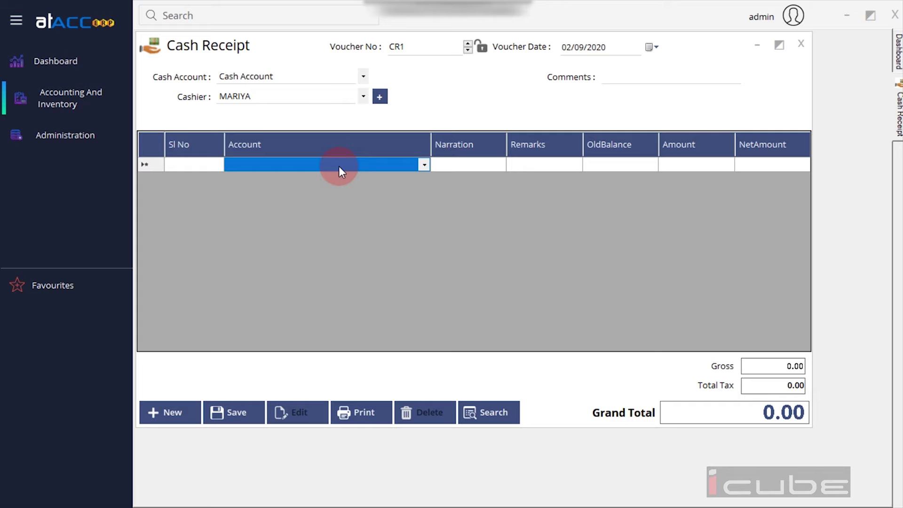
{"action": "type", "text": "CAPIT"}
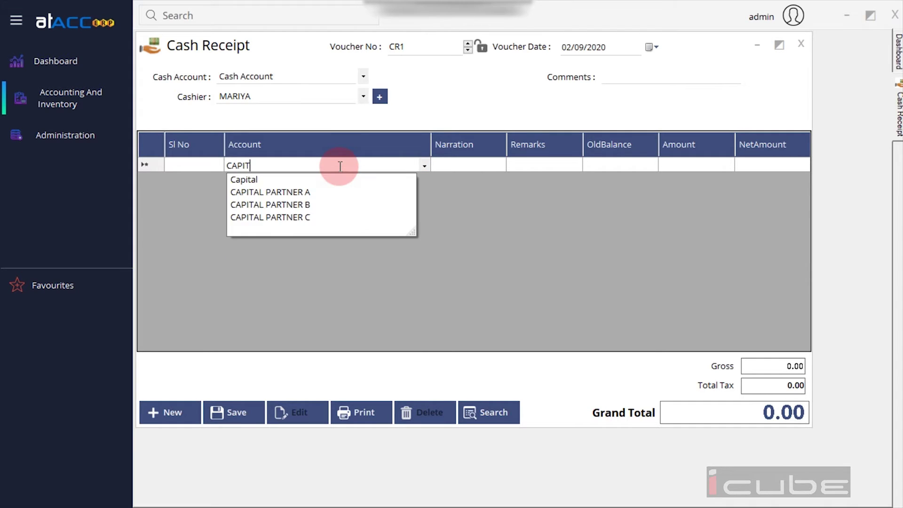
{"action": "key", "text": "Down"}
{"action": "key", "text": "Down"}
{"action": "key", "text": "Return"}
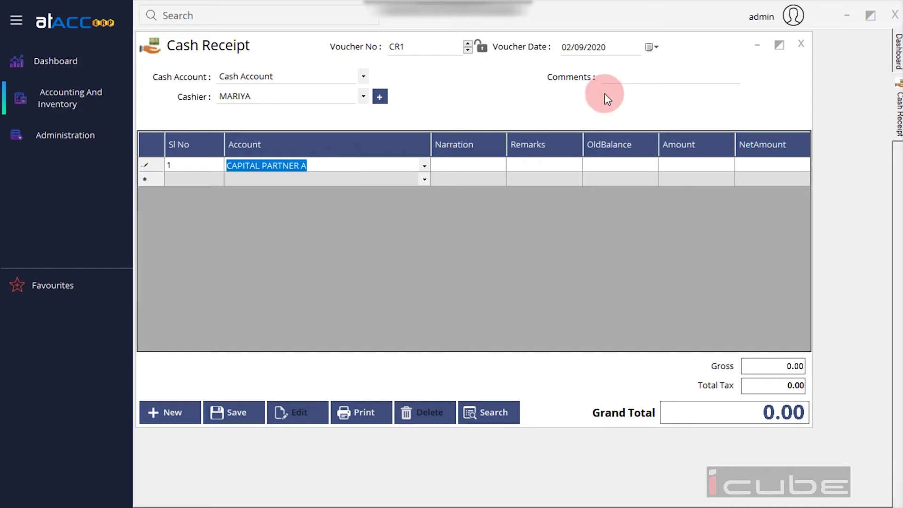
{"action": "left_click", "coordinate": [675, 164]}
{"action": "type", "text": "10000"}
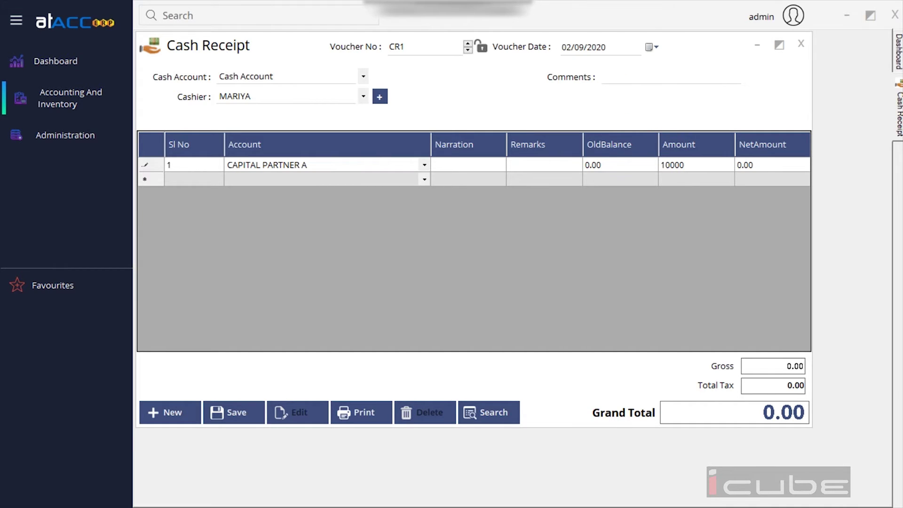
{"action": "key", "text": "Return"}
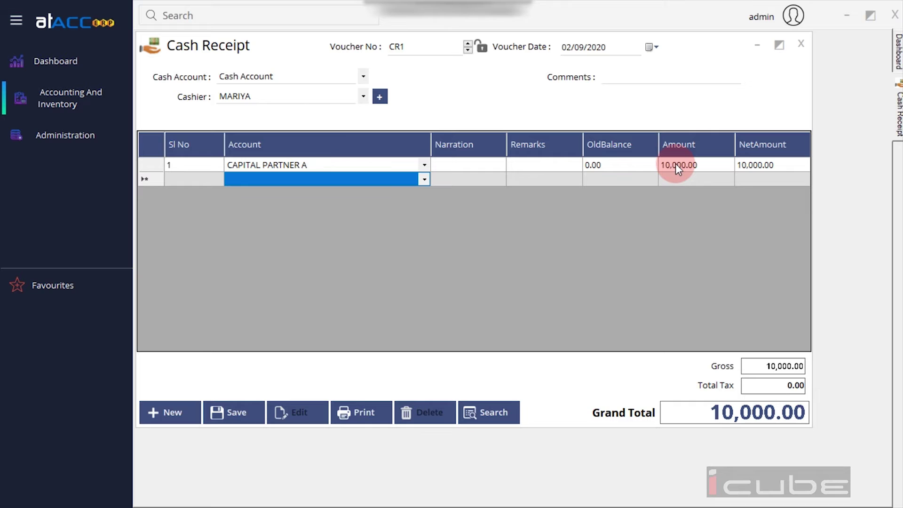
Add a second receipt line for CAPITAL PARTNER B of 20,000.00
{"action": "type", "text": "Capital"}
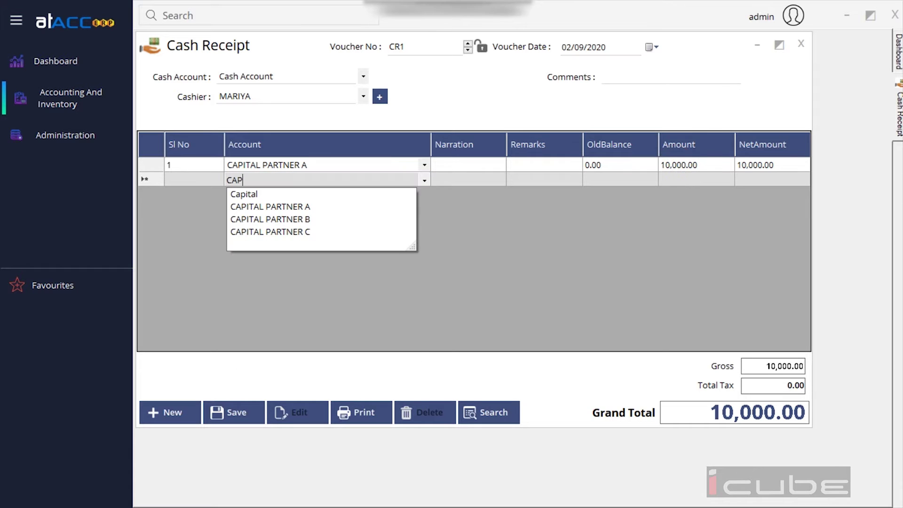
{"action": "key", "text": "Down"}
{"action": "key", "text": "Down"}
{"action": "key", "text": "Return"}
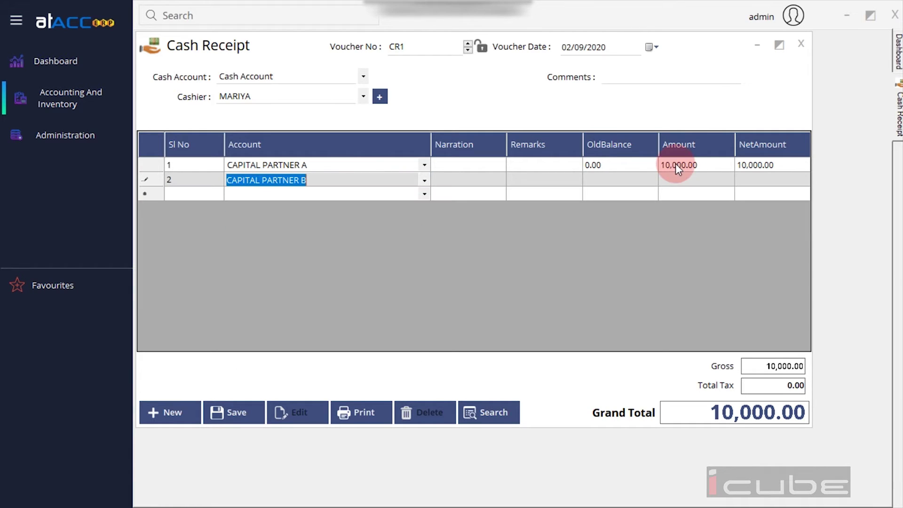
{"action": "left_click", "coordinate": [709, 180]}
{"action": "type", "text": "20000"}
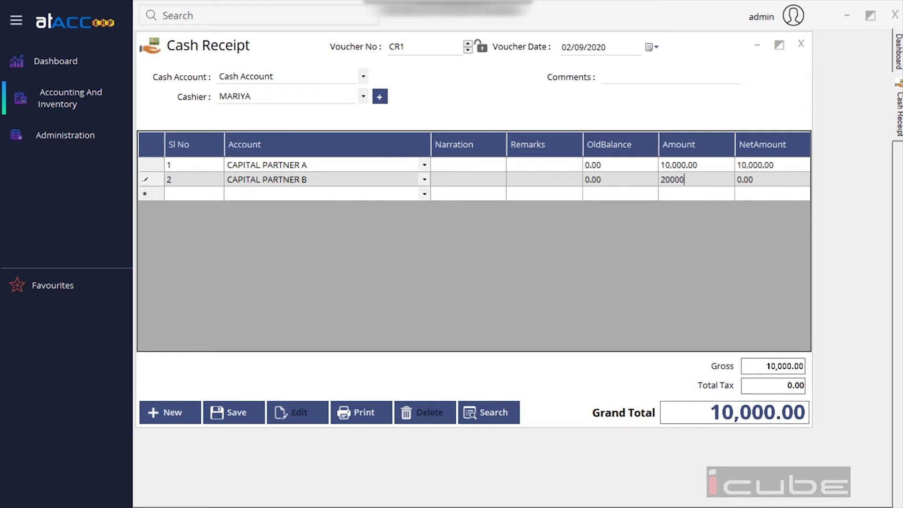
{"action": "key", "text": "Return"}
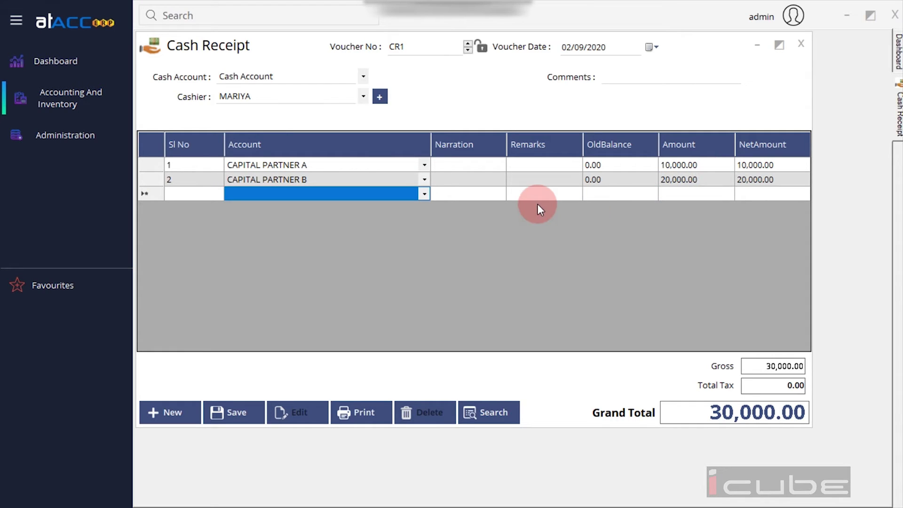
Add CAPITAL PARTNER C for 10,000.00 and save voucher CR1 totalling 40,000.00
{"action": "type", "text": "CA"}
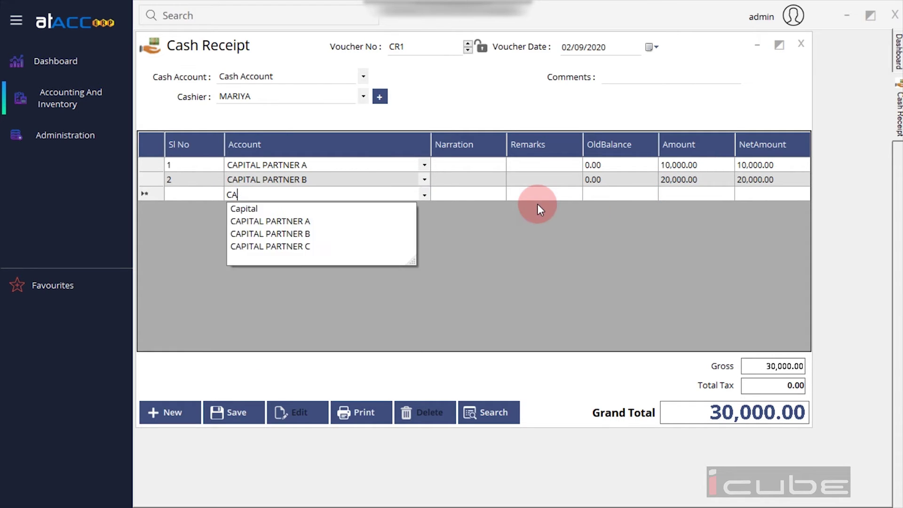
{"action": "key", "text": "Down"}
{"action": "key", "text": "Down"}
{"action": "key", "text": "Down"}
{"action": "key", "text": "Down"}
{"action": "key", "text": "Return"}
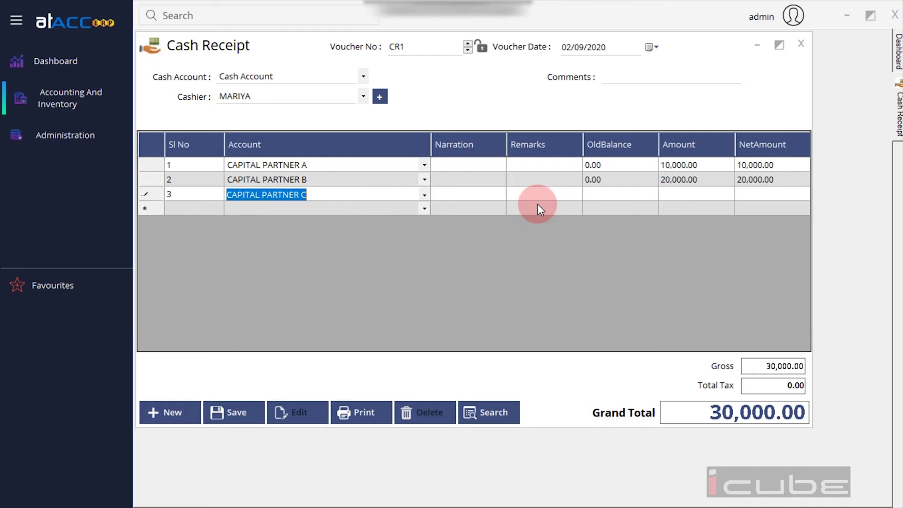
{"action": "left_click", "coordinate": [720, 190]}
{"action": "type", "text": "10000"}
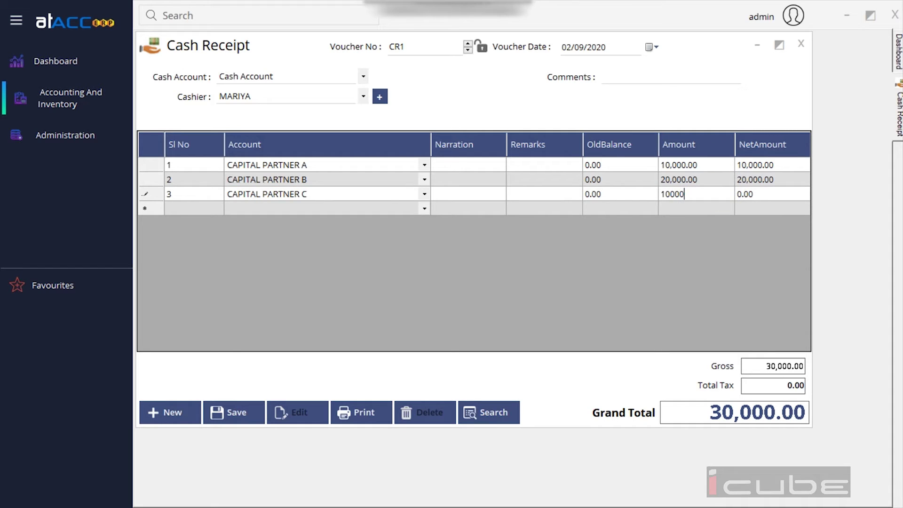
{"action": "key", "text": "Return"}
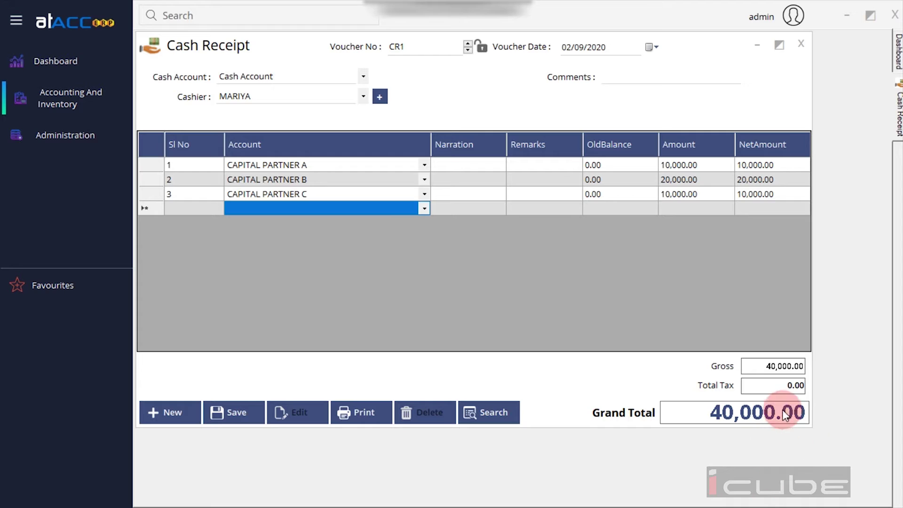
{"action": "left_click", "coordinate": [220, 412]}
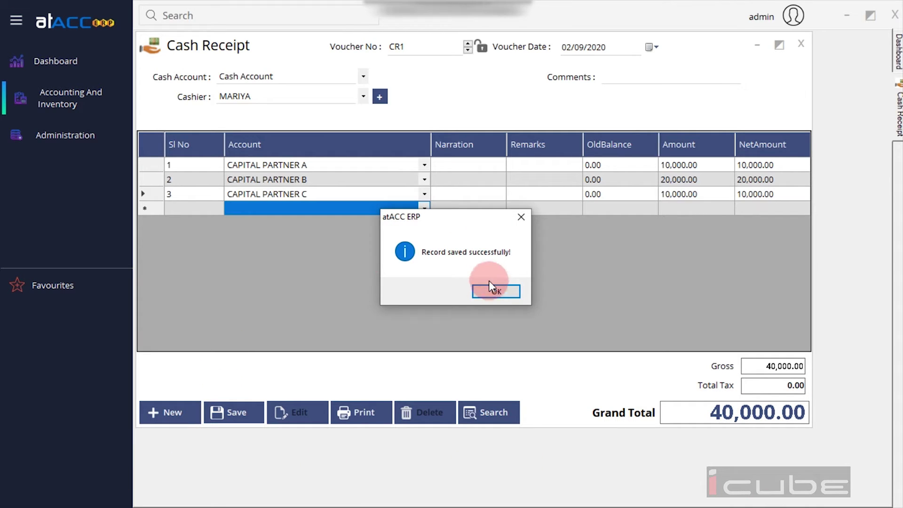
{"action": "left_click", "coordinate": [491, 288]}
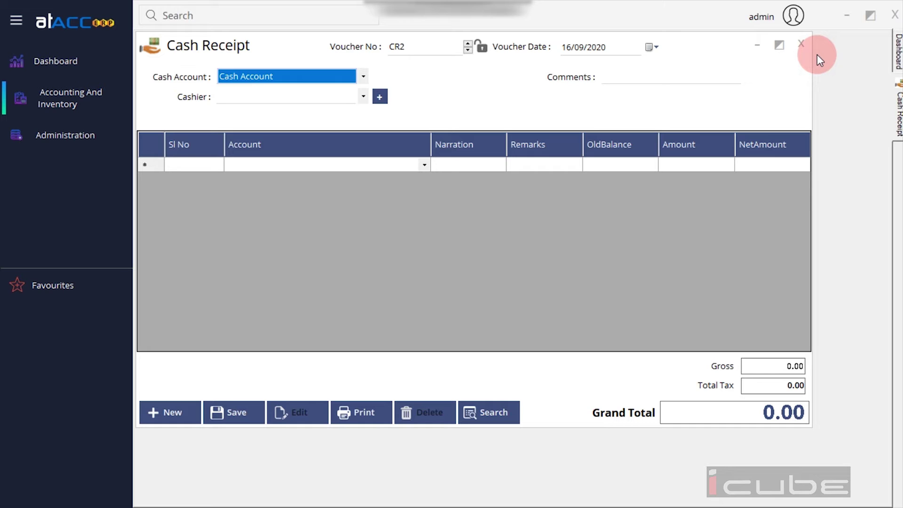
Close the Cash Receipt form and start a new Cash Payment voucher
{"action": "left_click", "coordinate": [801, 46]}
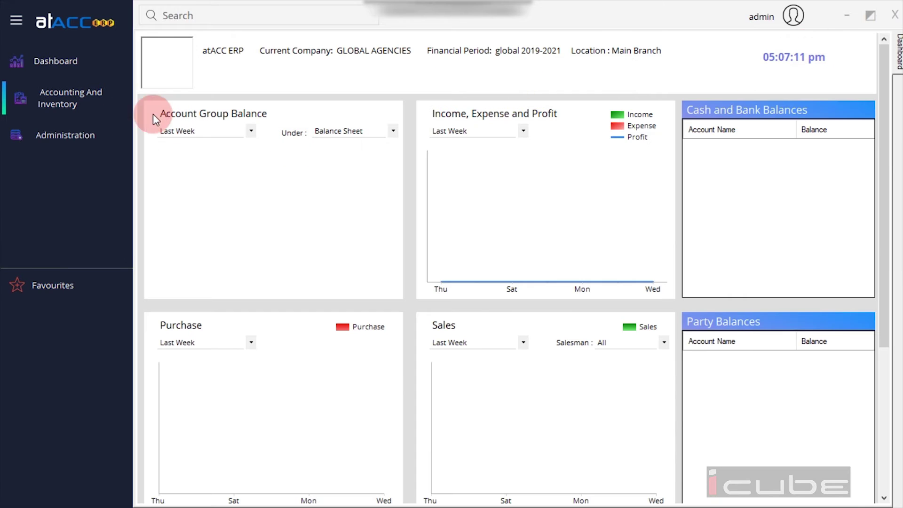
{"action": "left_click", "coordinate": [66, 103]}
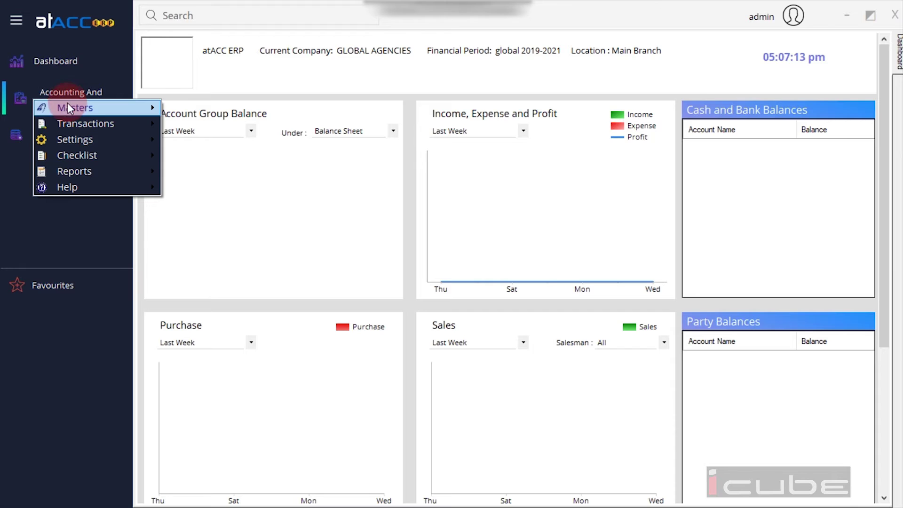
{"action": "left_click", "coordinate": [67, 108]}
{"action": "left_click", "coordinate": [69, 124]}
{"action": "left_click", "coordinate": [196, 123]}
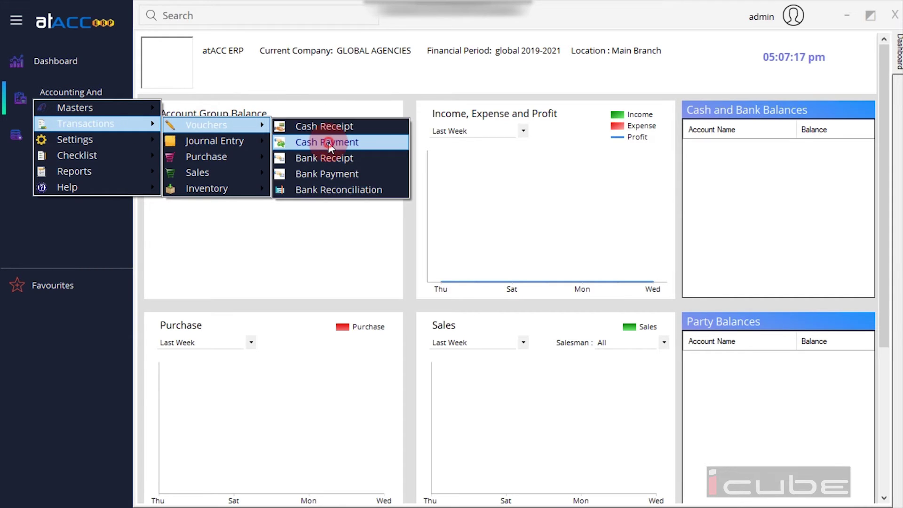
{"action": "left_click", "coordinate": [328, 143]}
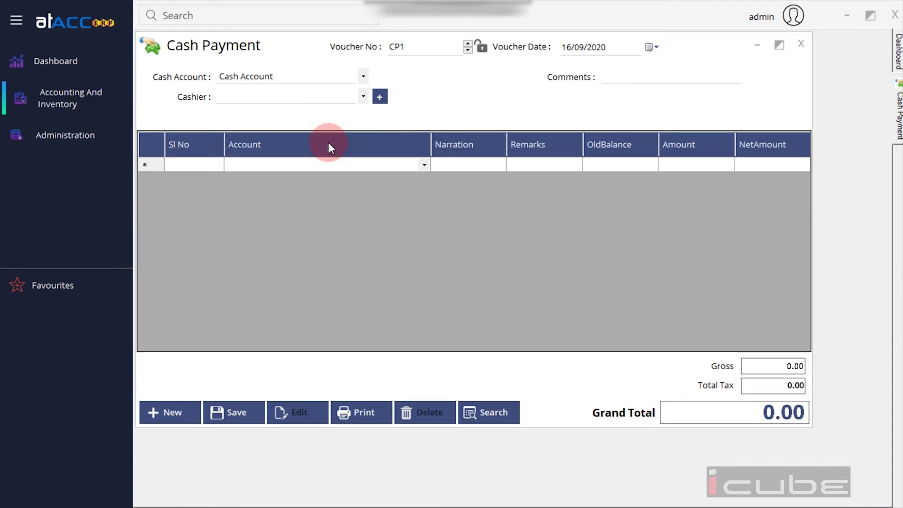
Set the voucher number to CP1, date 02/09/2020, and choose the cashier
{"action": "left_click", "coordinate": [404, 45]}
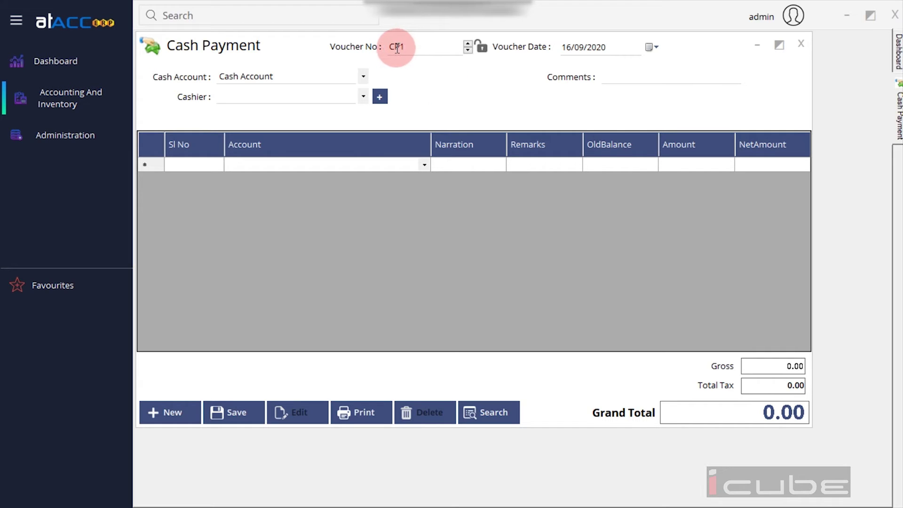
{"action": "key", "text": "BackSpace"}
{"action": "type", "text": "1"}
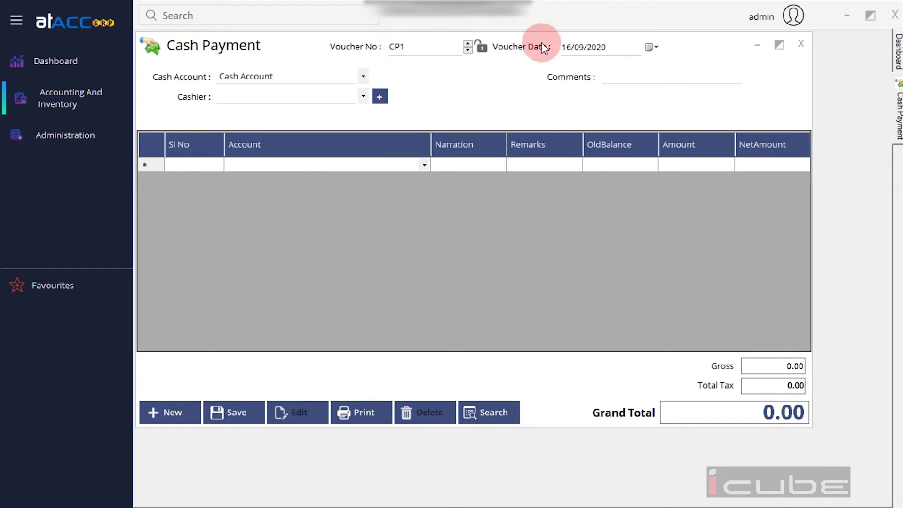
{"action": "left_click", "coordinate": [647, 47]}
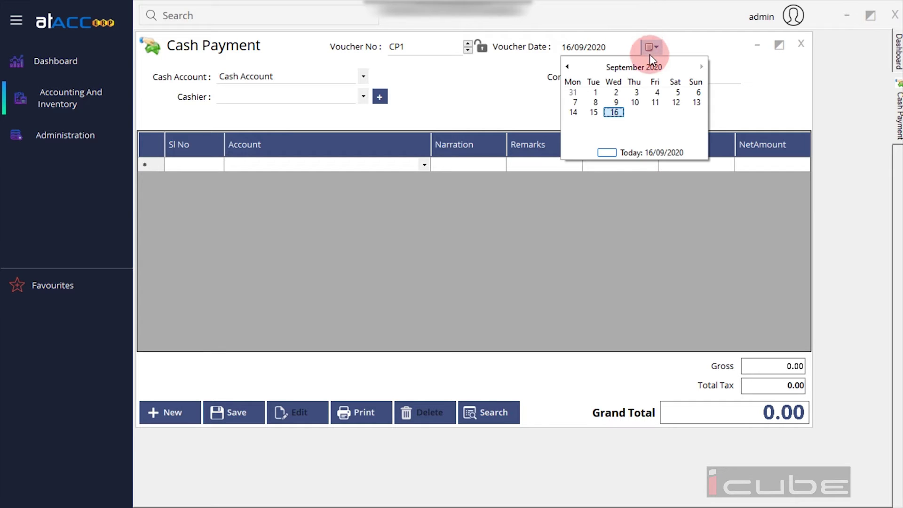
{"action": "left_click", "coordinate": [616, 92]}
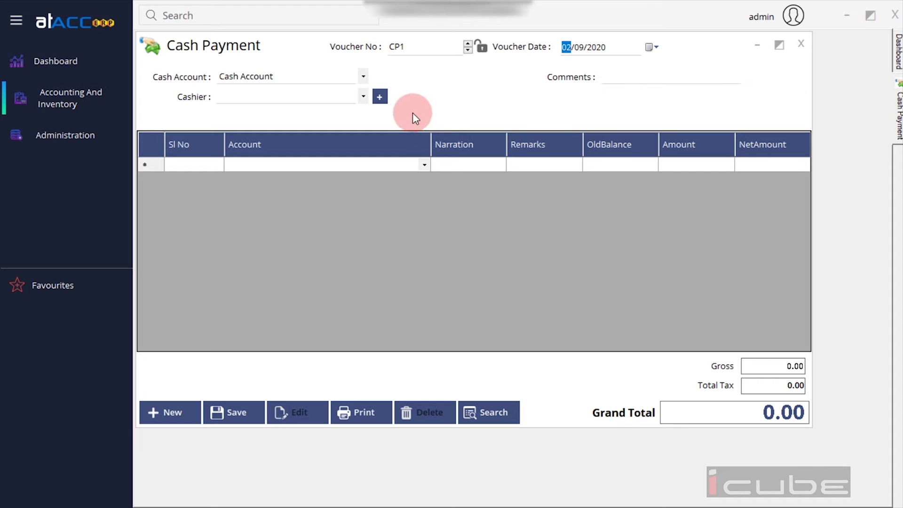
{"action": "left_click", "coordinate": [363, 96]}
{"action": "left_click", "coordinate": [351, 111]}
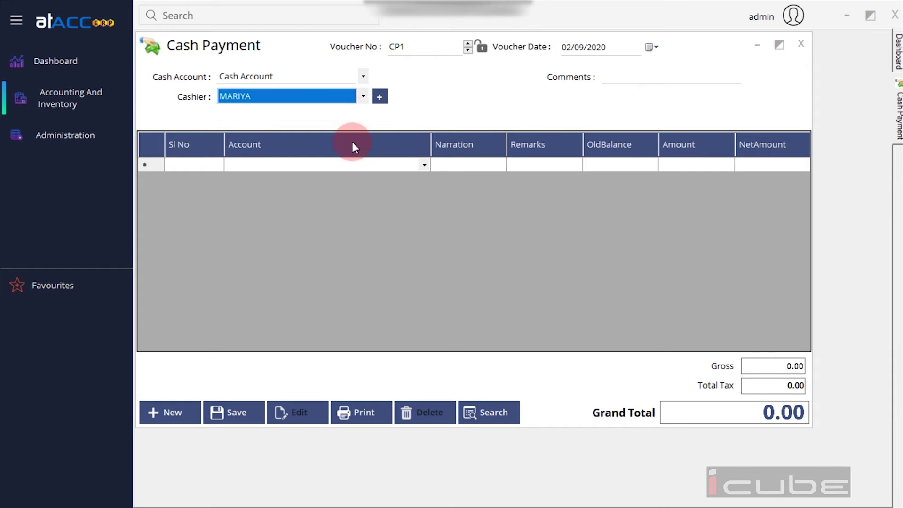
Add an IBT BANK line of 20,000.00, save voucher CP1, and close the form
{"action": "left_click", "coordinate": [348, 164]}
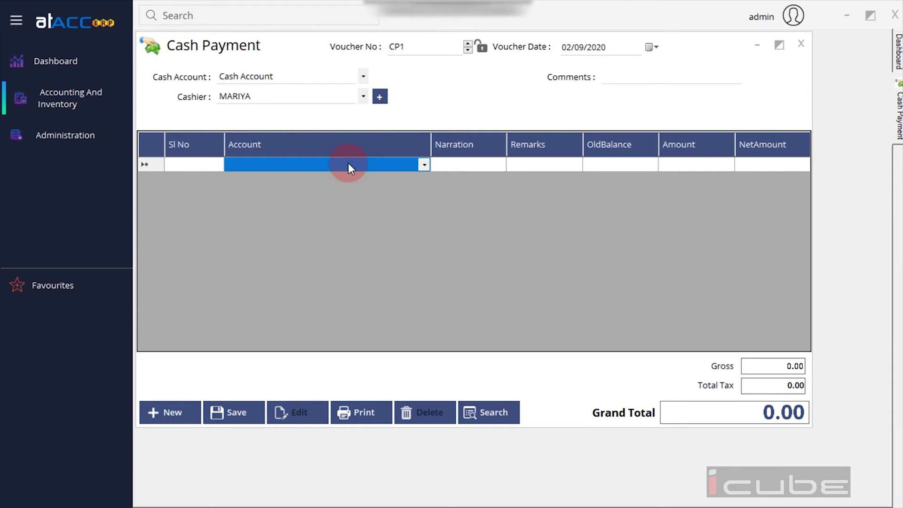
{"action": "type", "text": "IBT"}
{"action": "key", "text": "Down"}
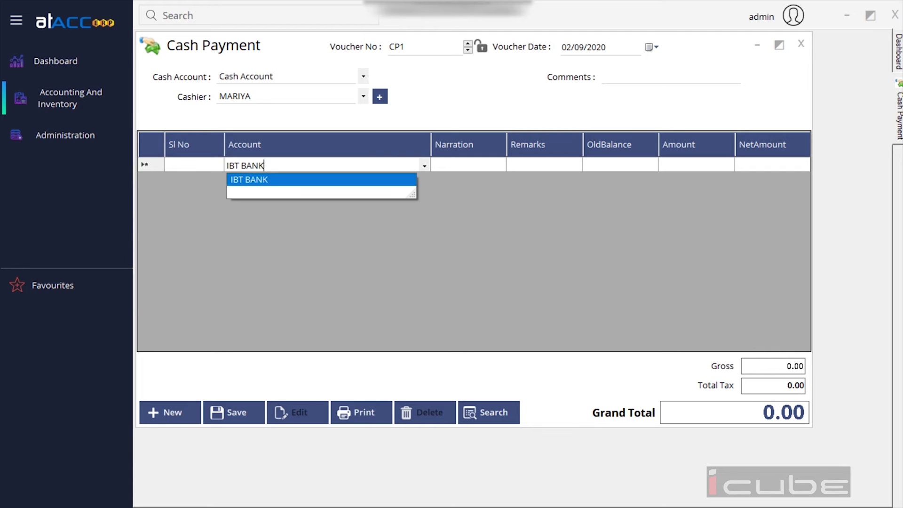
{"action": "left_click", "coordinate": [694, 160]}
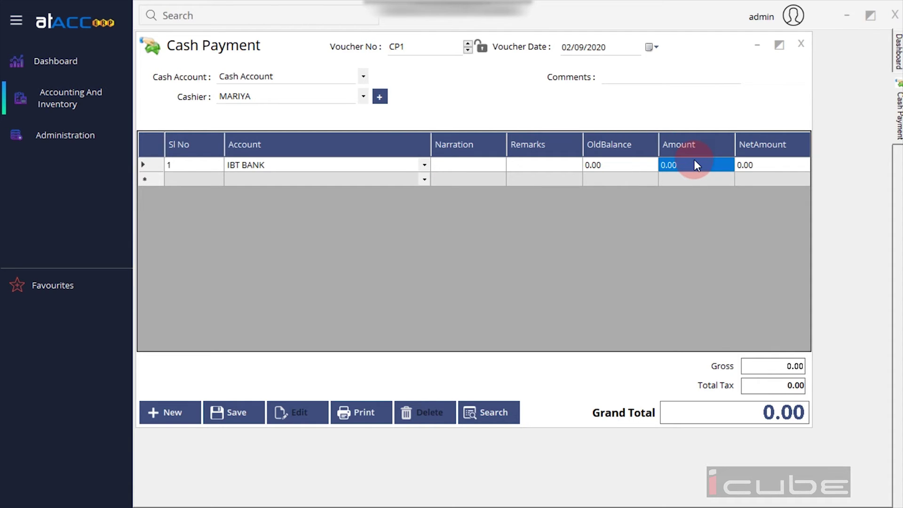
{"action": "type", "text": "20000"}
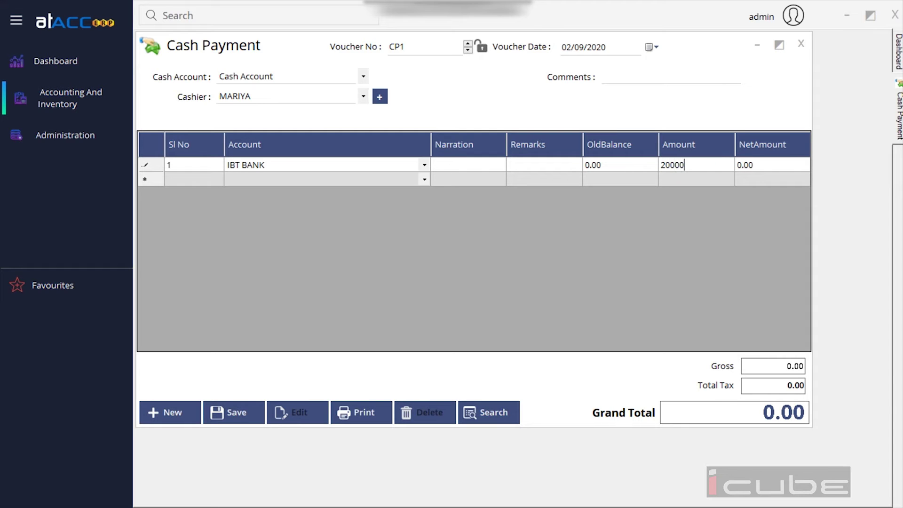
{"action": "key", "text": "Return"}
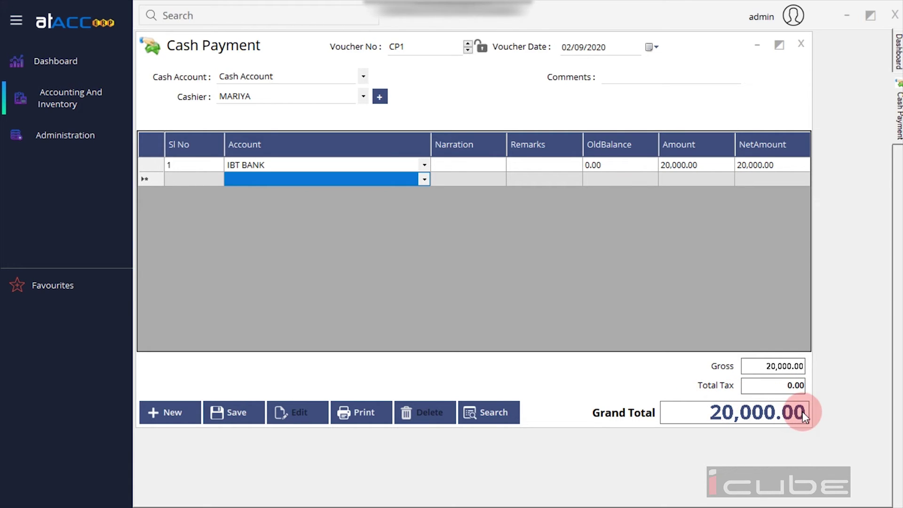
{"action": "left_click", "coordinate": [238, 414]}
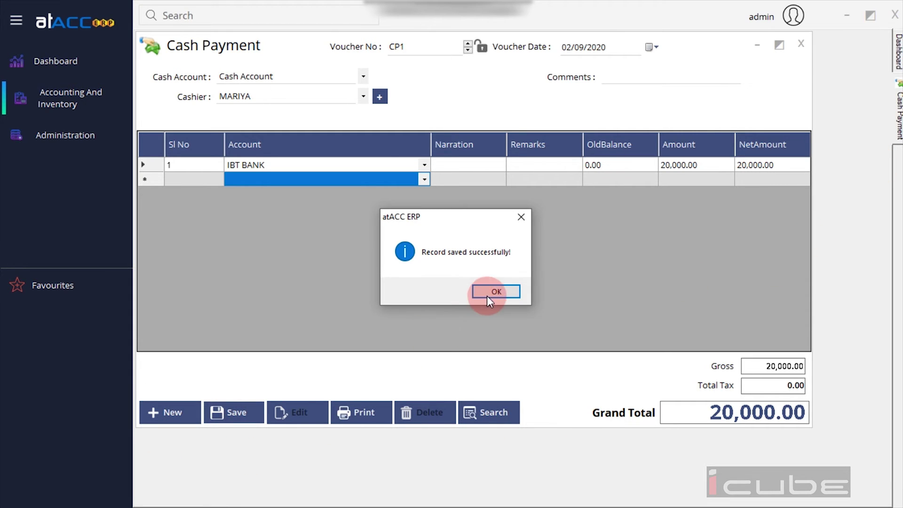
{"action": "left_click", "coordinate": [487, 292]}
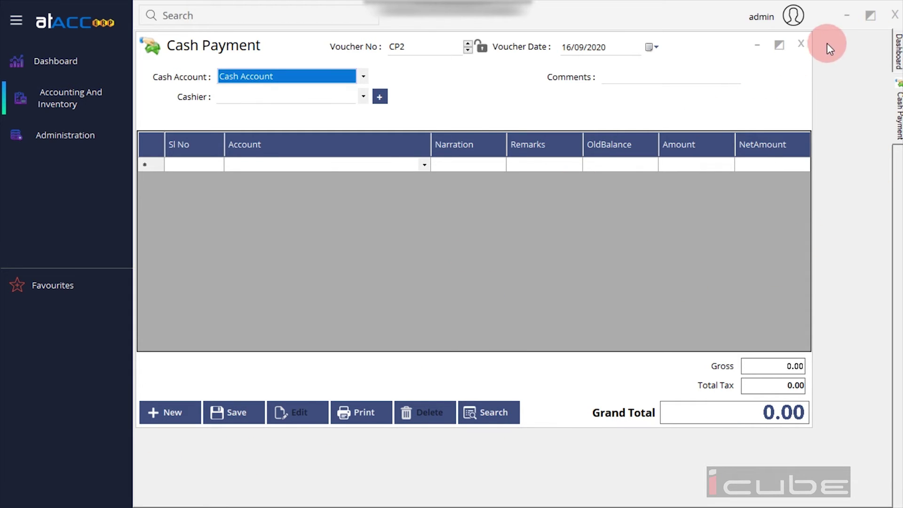
{"action": "left_click", "coordinate": [801, 44]}
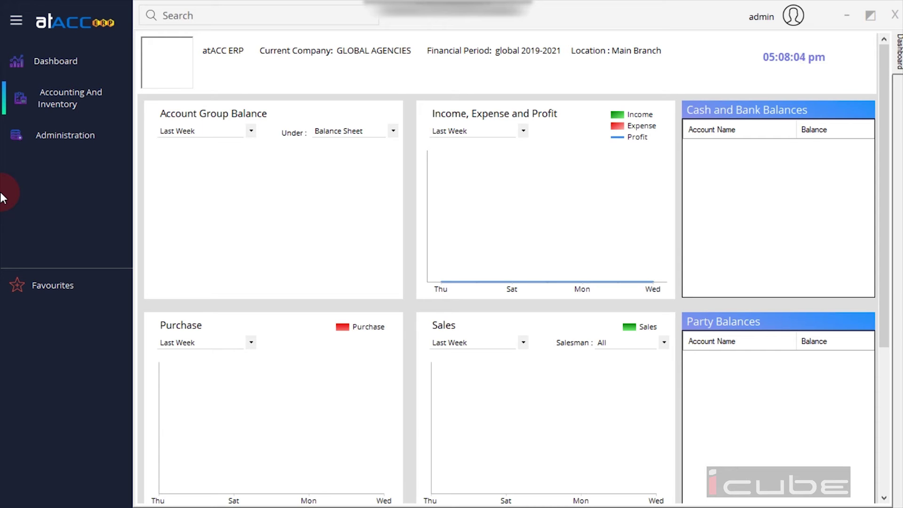
Preview the Cash Book report for Cash Account from 02/09/2020 to 16/09/2020
{"action": "left_click", "coordinate": [77, 100]}
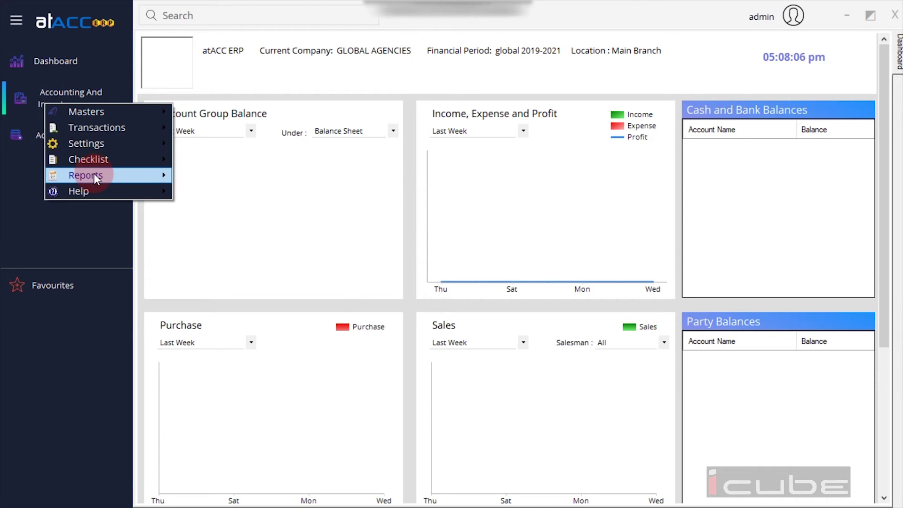
{"action": "mouse_move", "coordinate": [94, 173]}
{"action": "mouse_move", "coordinate": [199, 164]}
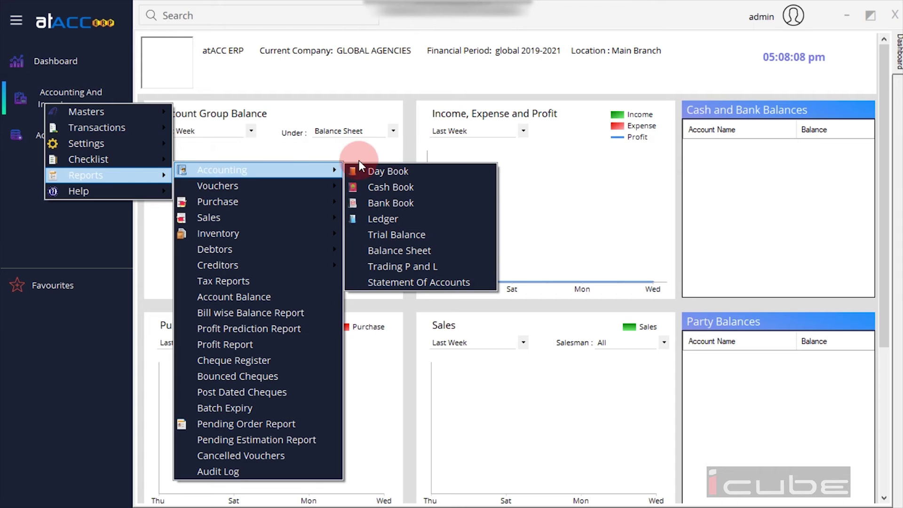
{"action": "left_click", "coordinate": [382, 186]}
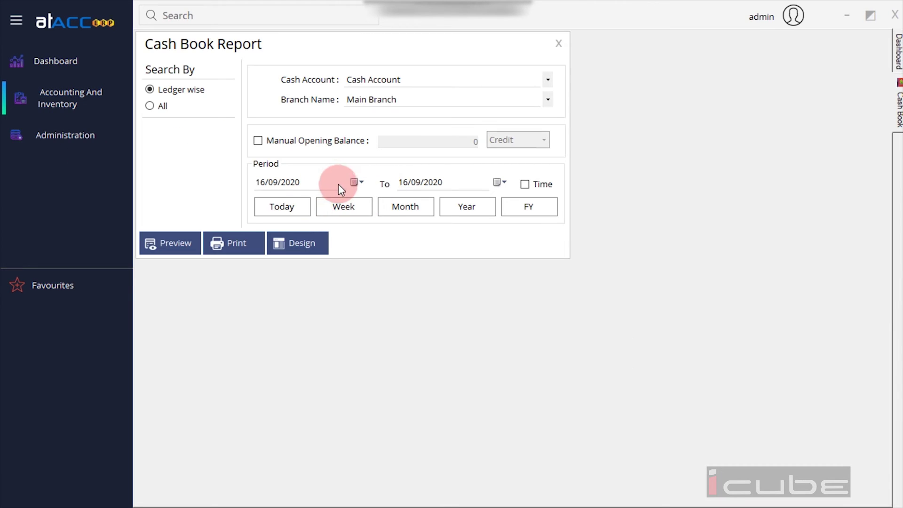
{"action": "left_click", "coordinate": [354, 182]}
{"action": "left_click", "coordinate": [310, 227]}
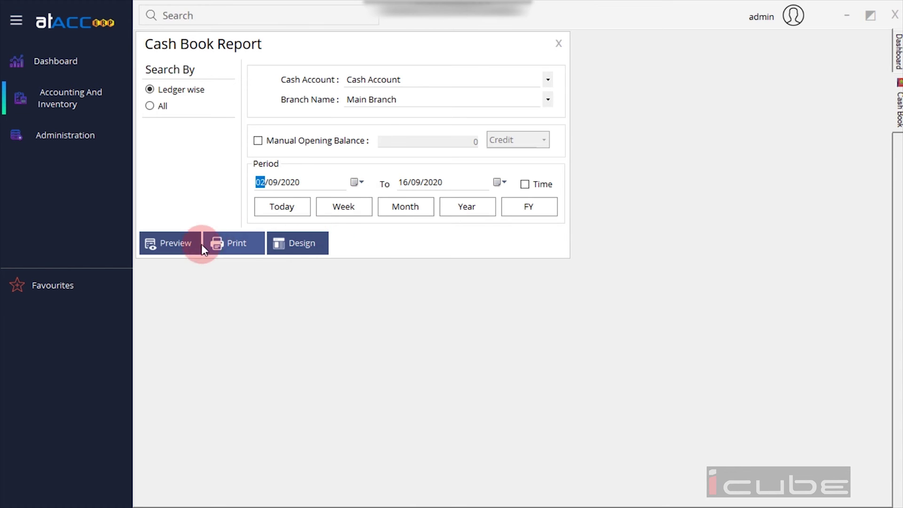
{"action": "left_click", "coordinate": [180, 247]}
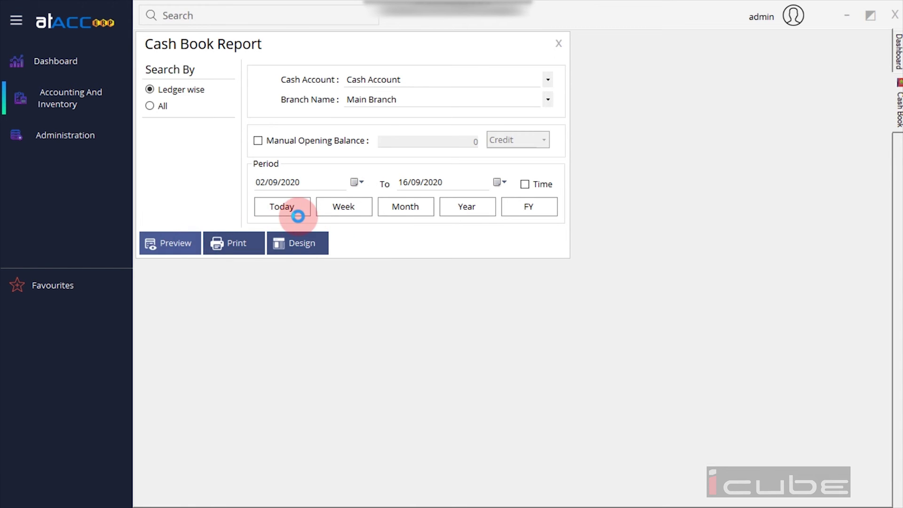